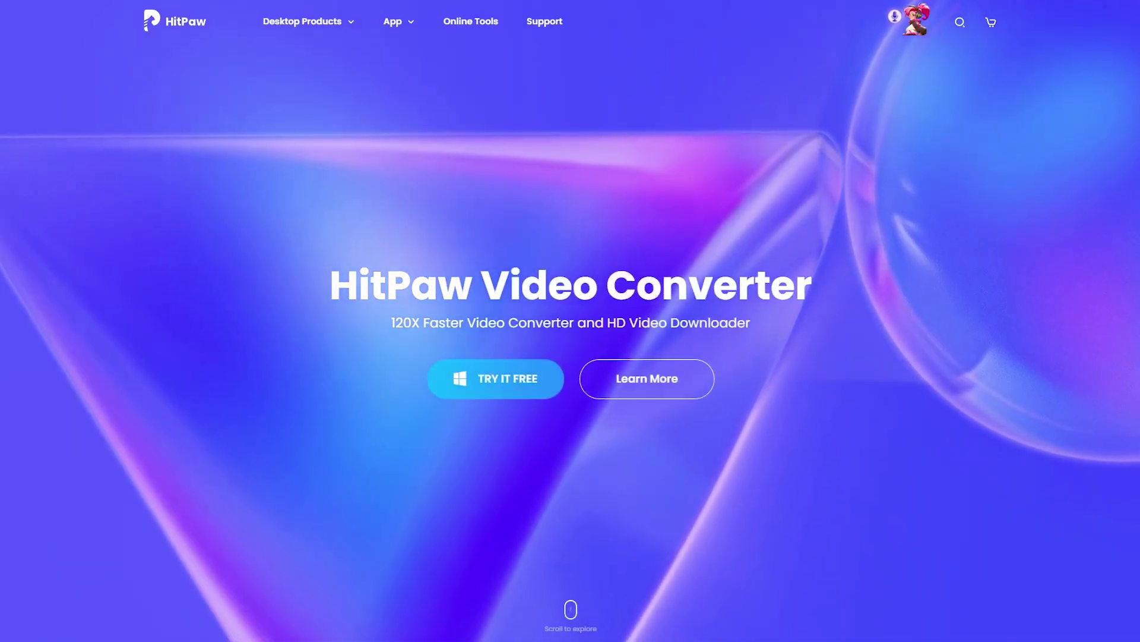
Step: Scroll down the HitPaw homepage to the Photo Enhancer and Video Enhancer product cards
scroll(571, 321, down, 3)
scroll(570, 321, down, 5)
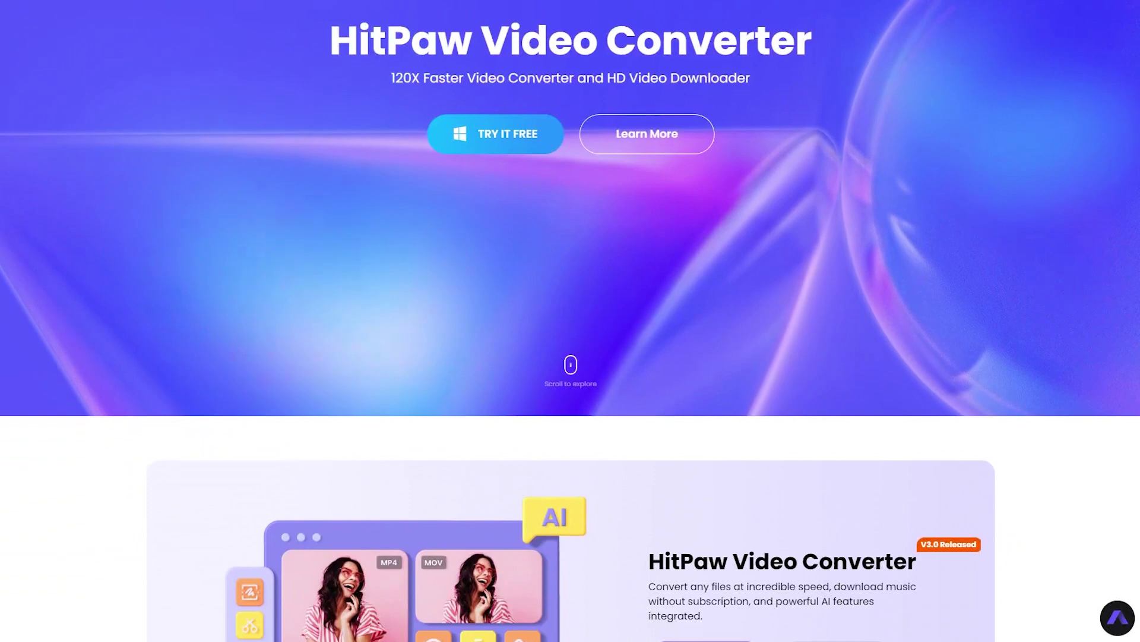
scroll(570, 321, down, 7)
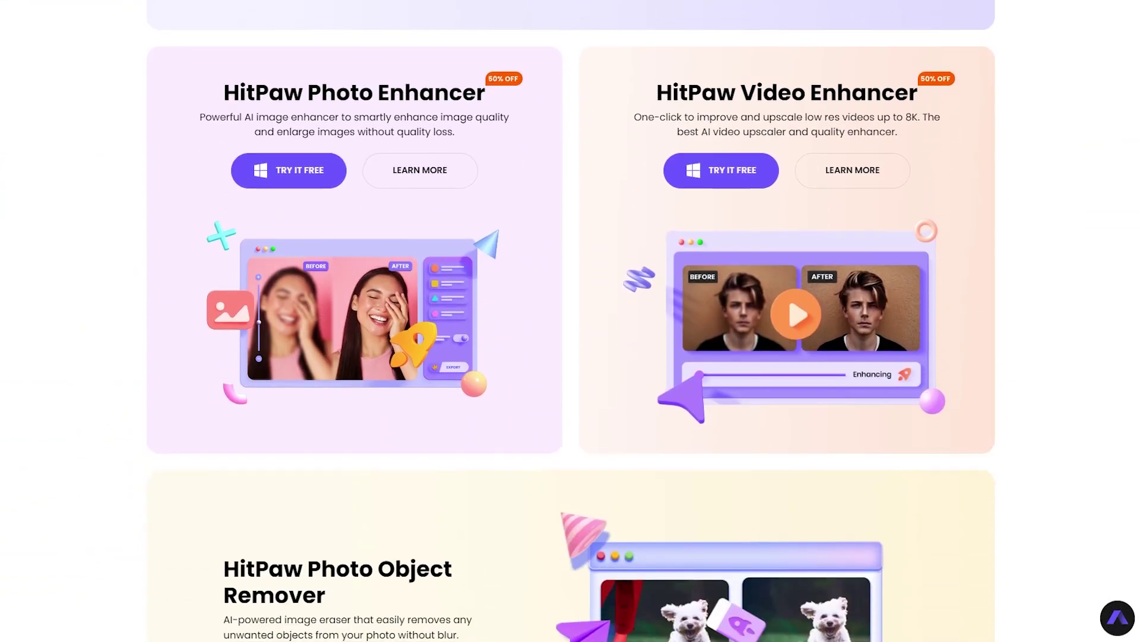
scroll(570, 321, down, 3)
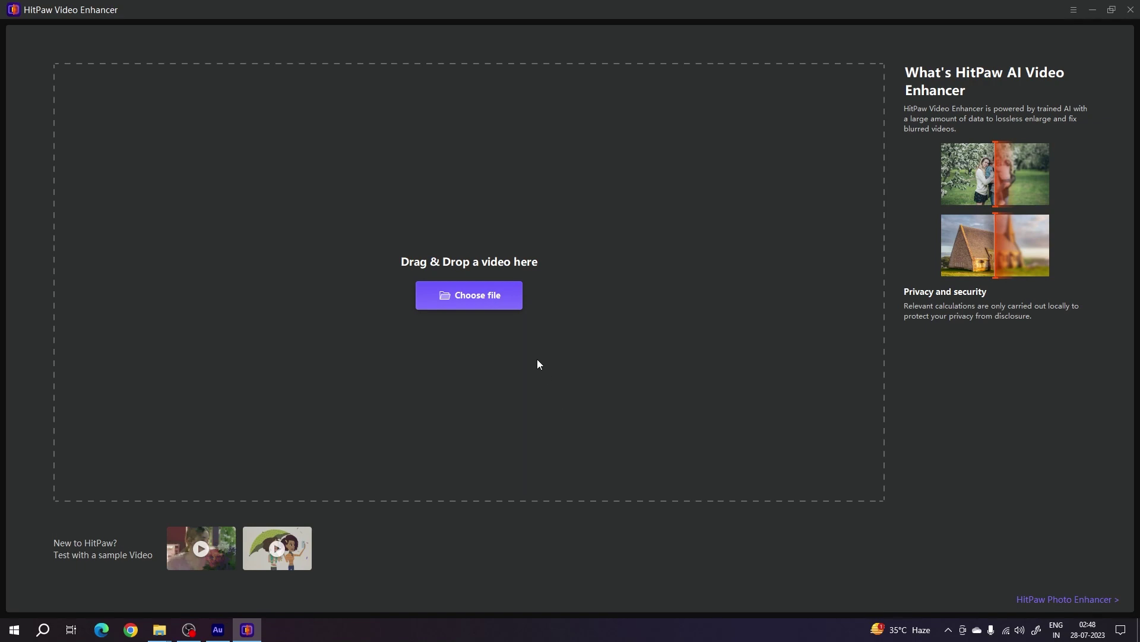
Step: Select the Low Quality clip and check its details: 1280×720 at 15 fps
click(478, 301)
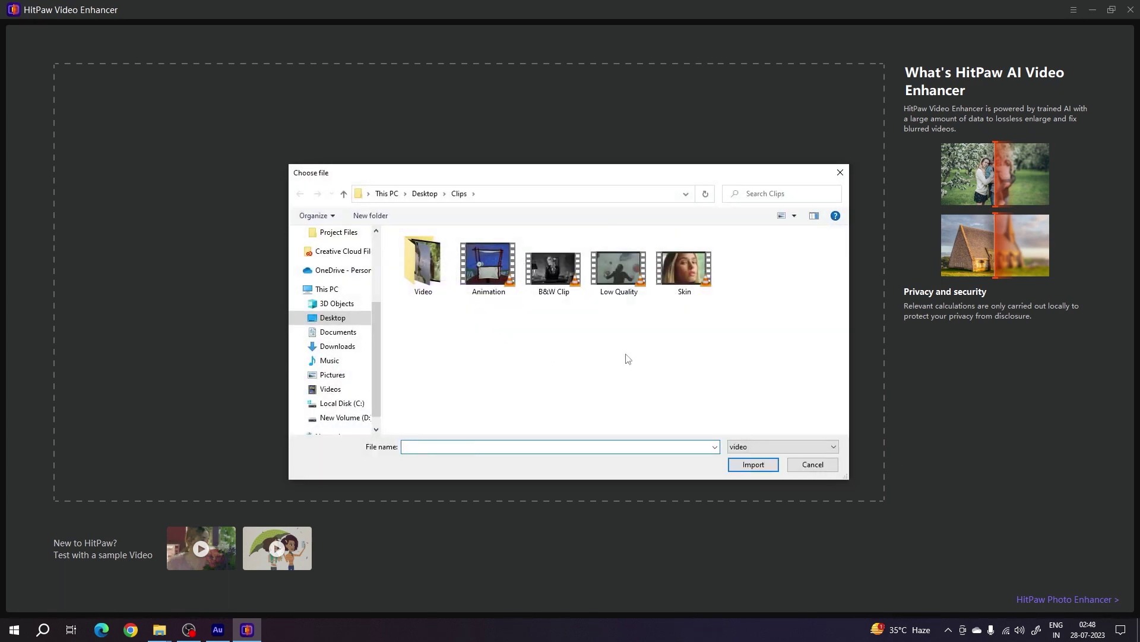
click(624, 284)
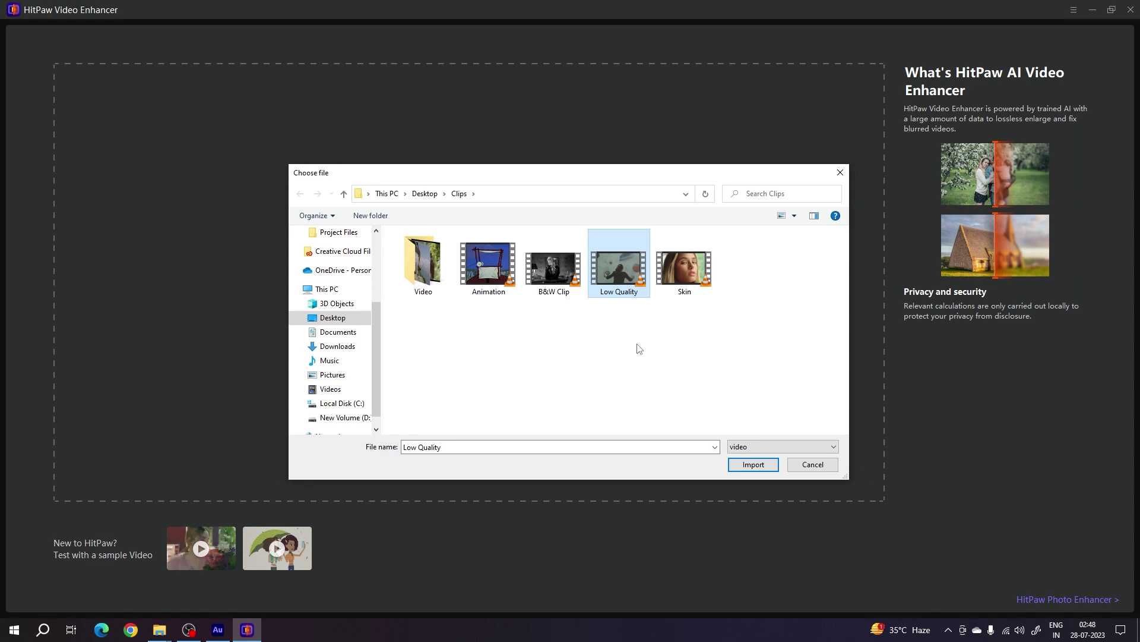
right_click(624, 280)
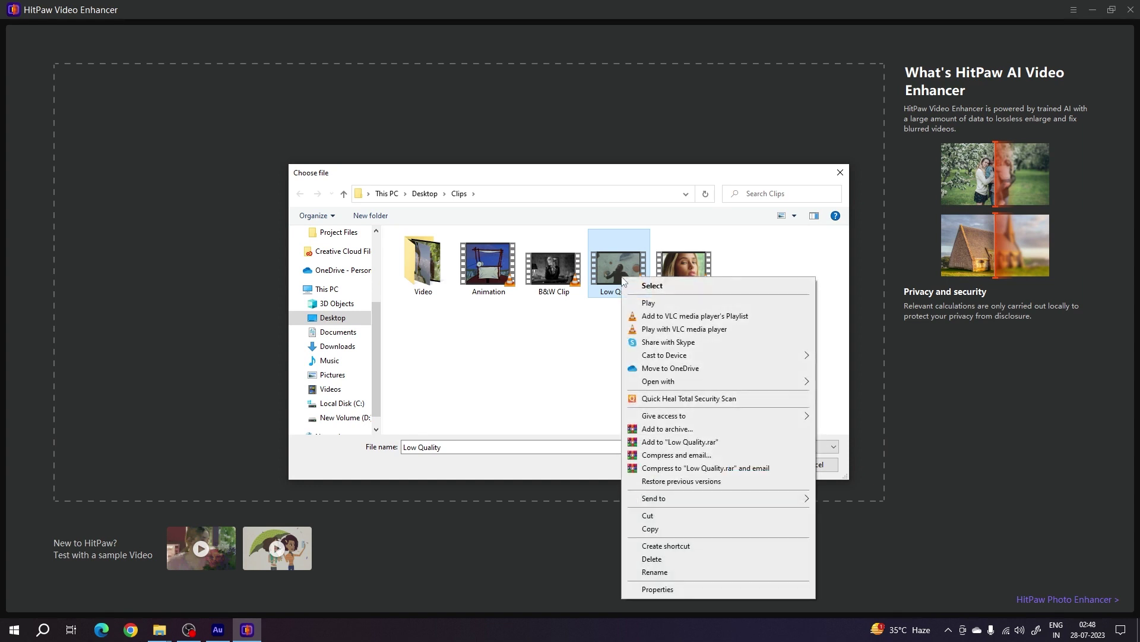
click(667, 588)
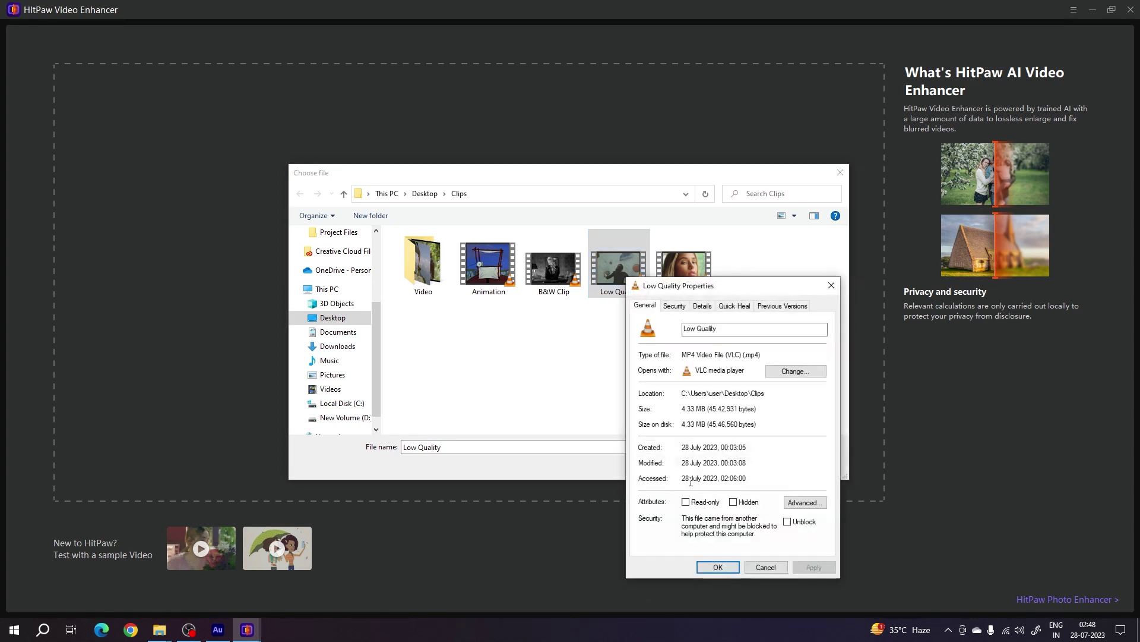
click(706, 307)
Step: Close the properties window and import the Low Quality clip
drag(767, 290, 463, 244)
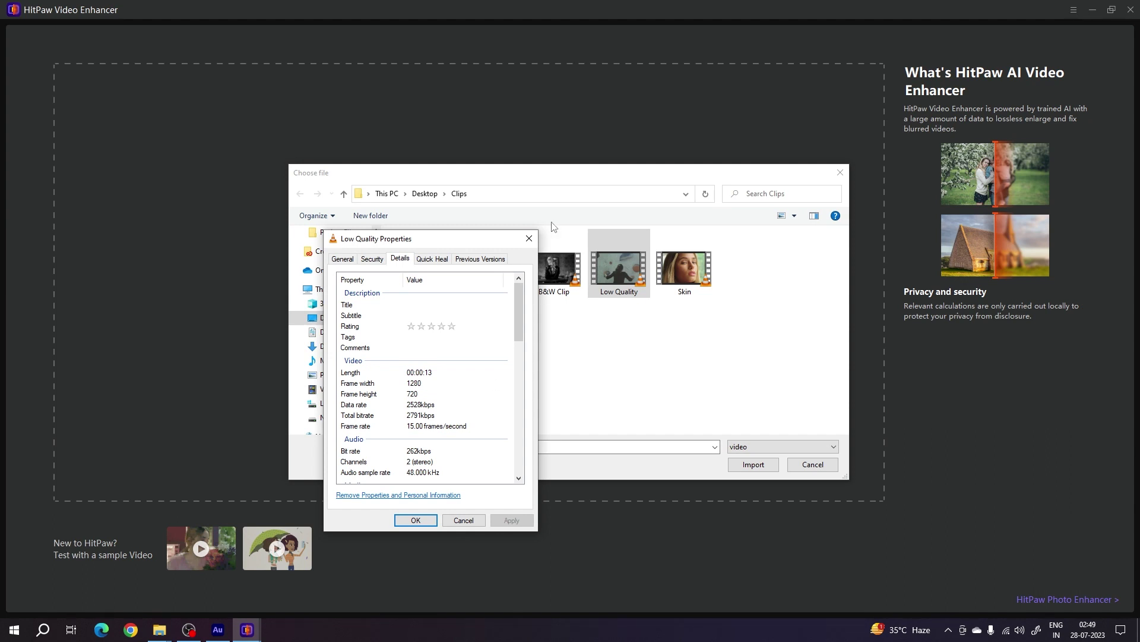
click(528, 238)
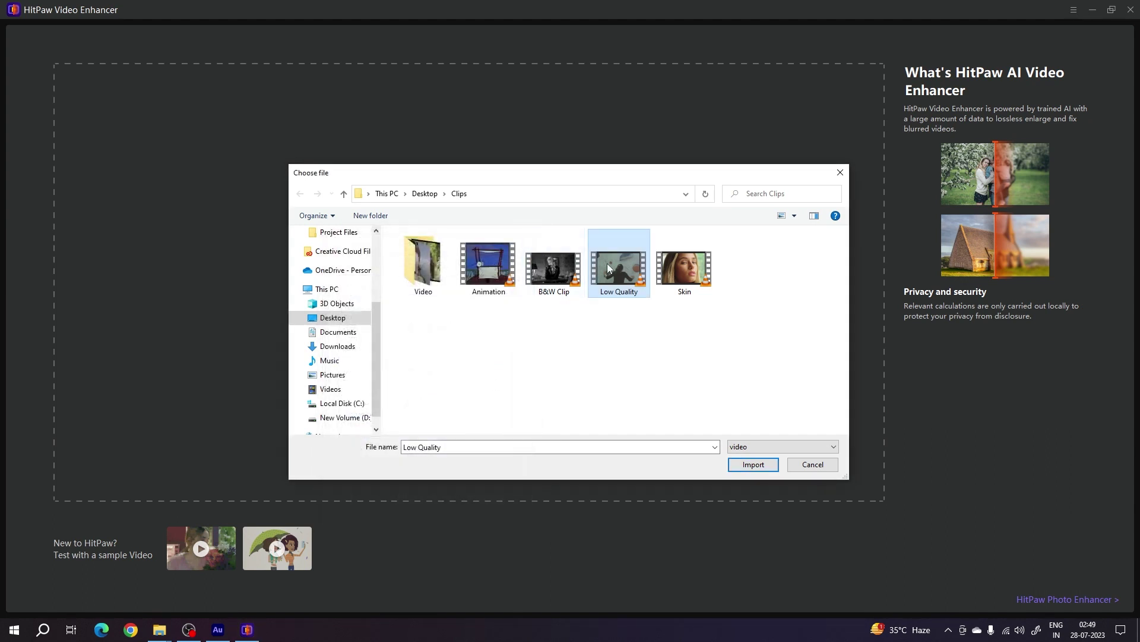
click(747, 464)
click(21, 484)
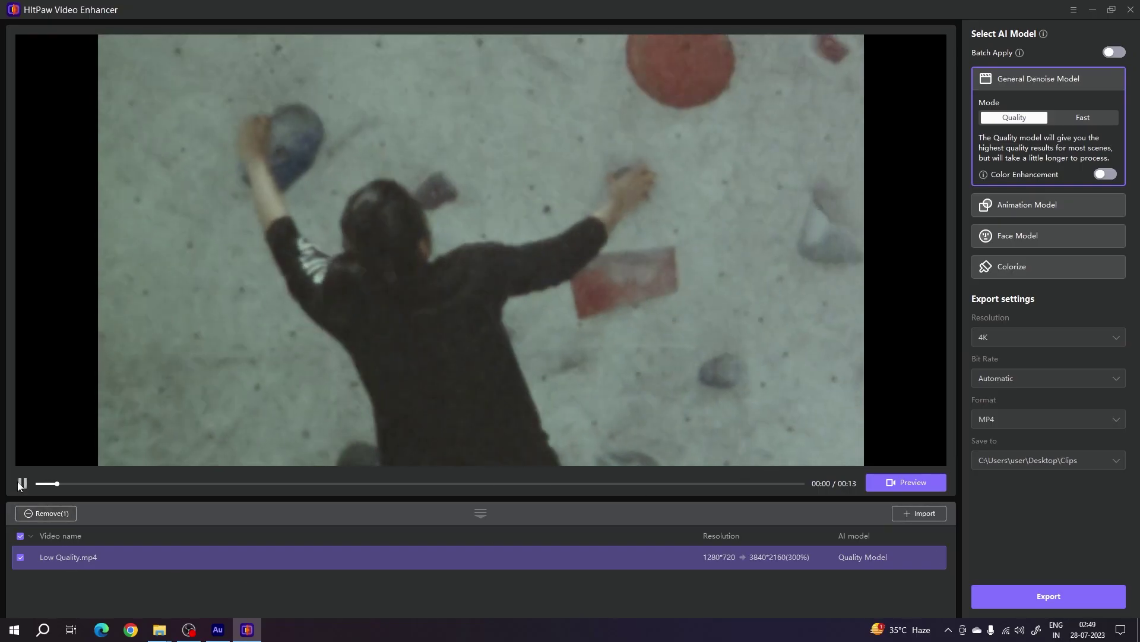
click(23, 484)
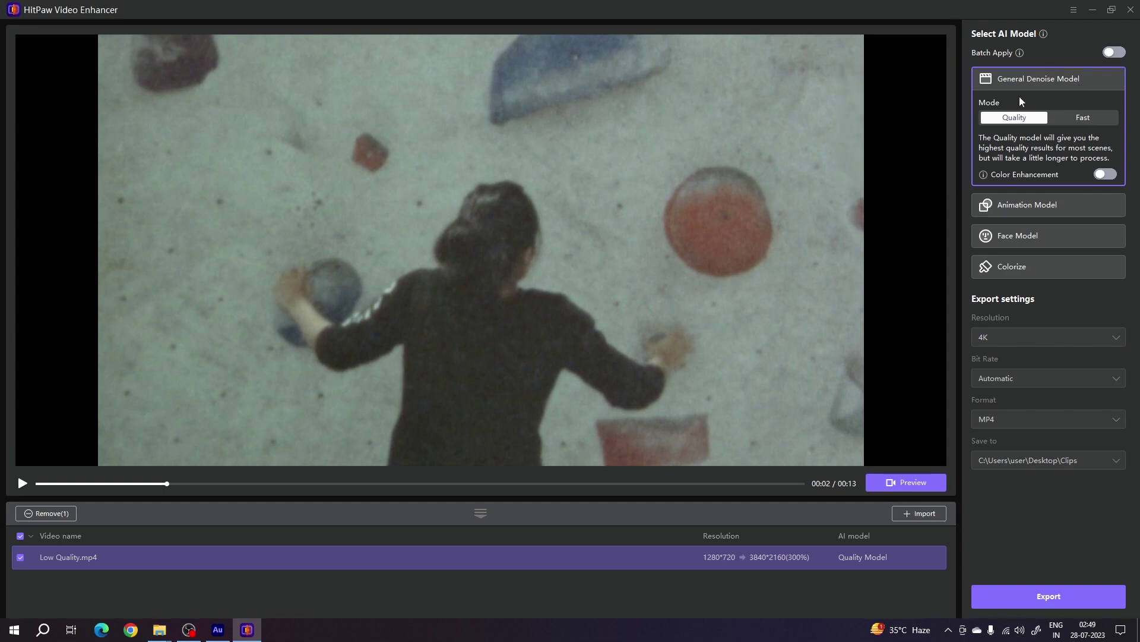
mouse_move(1051, 82)
drag(180, 484, 265, 484)
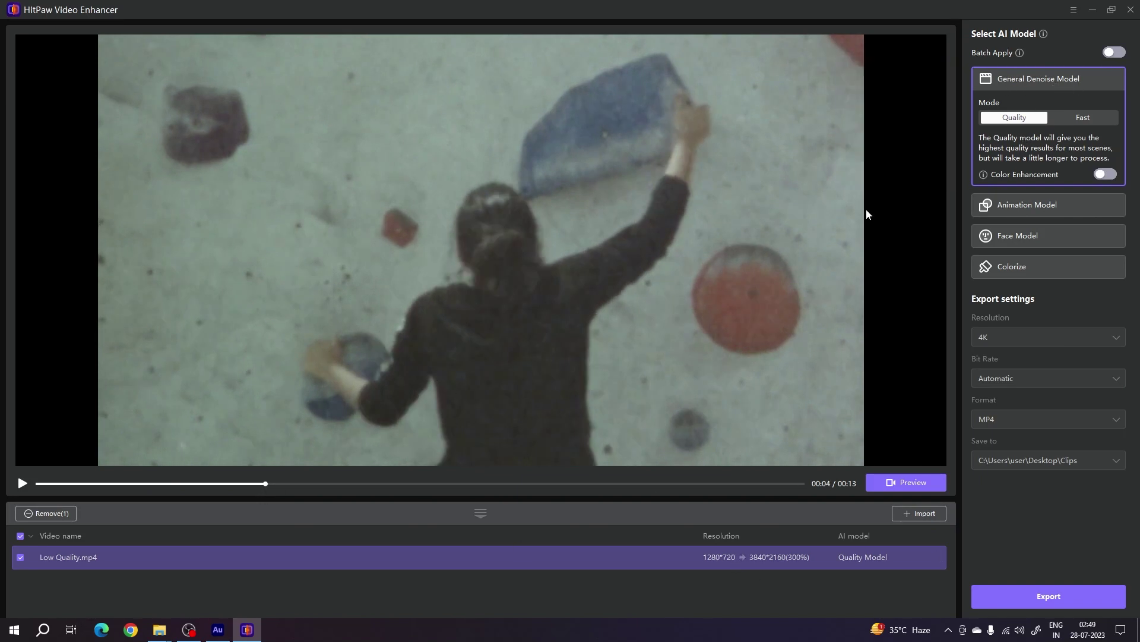
mouse_move(1021, 205)
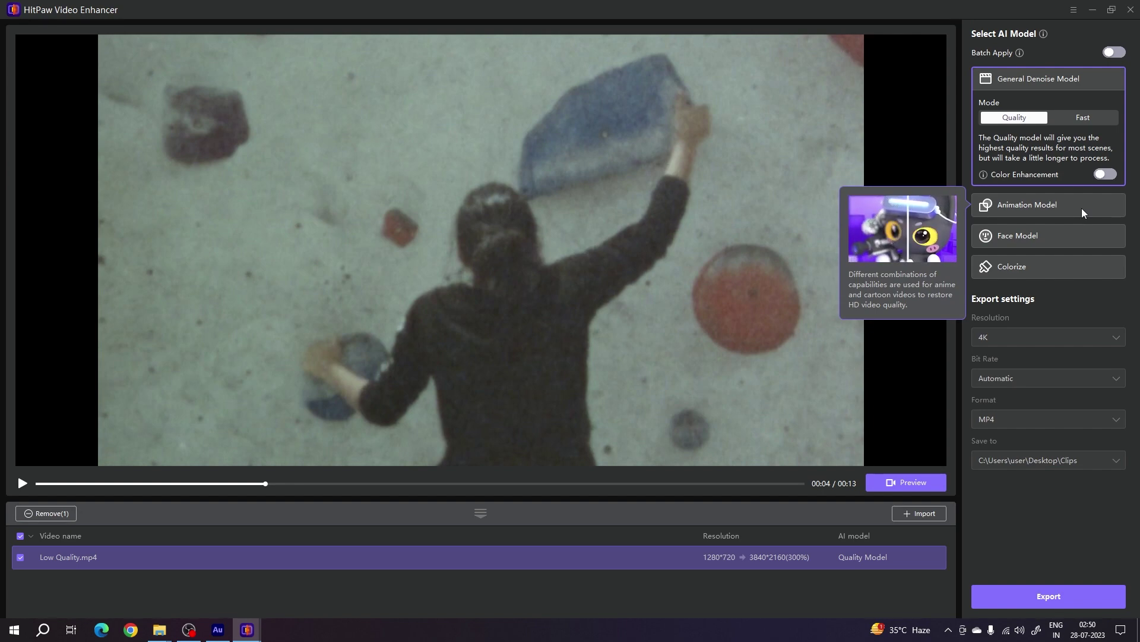
mouse_move(1077, 237)
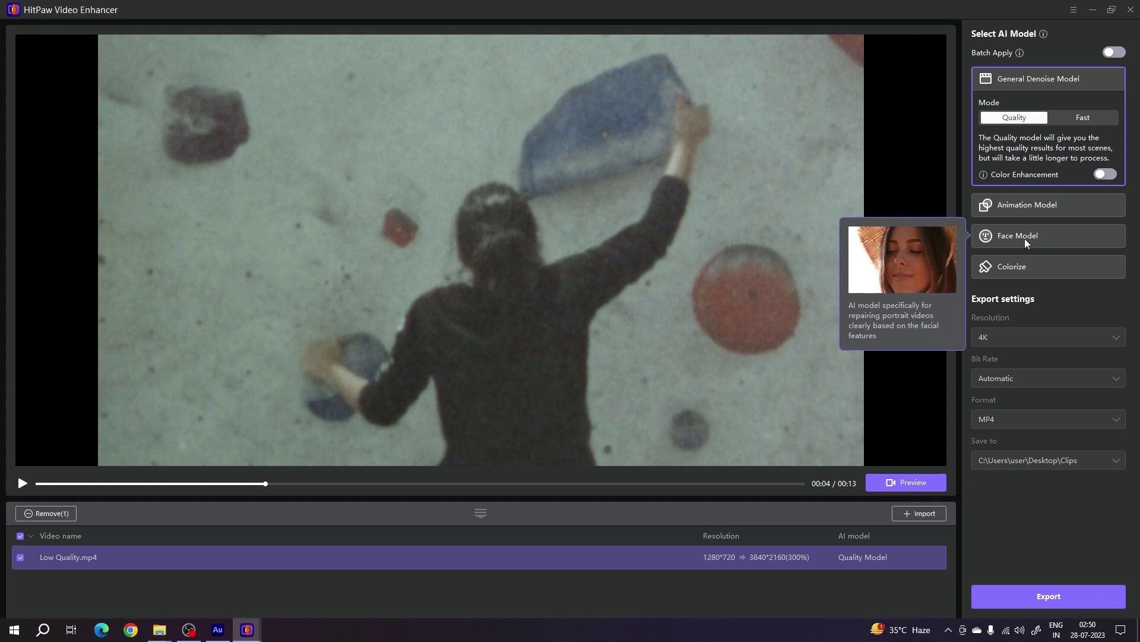
mouse_move(1053, 267)
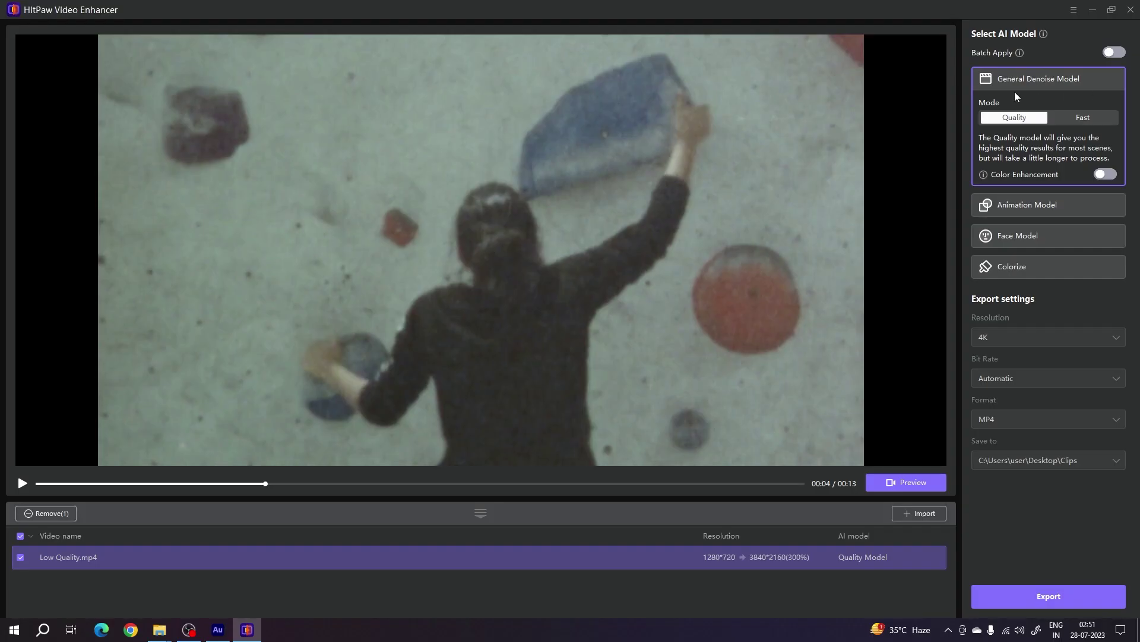
mouse_move(1070, 91)
click(1106, 346)
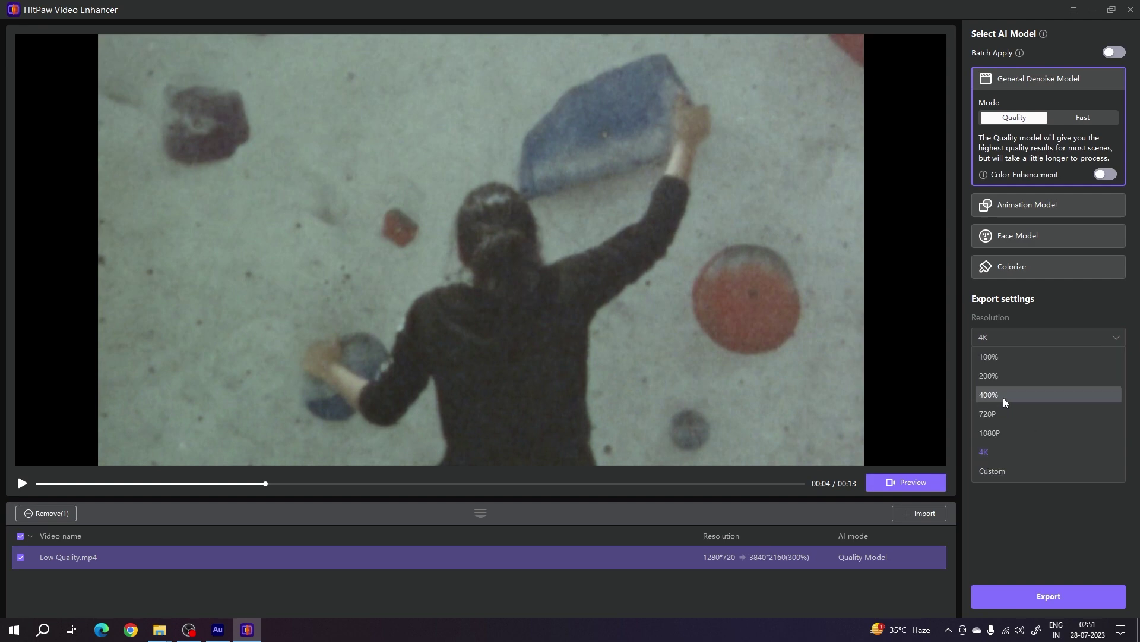
click(1065, 336)
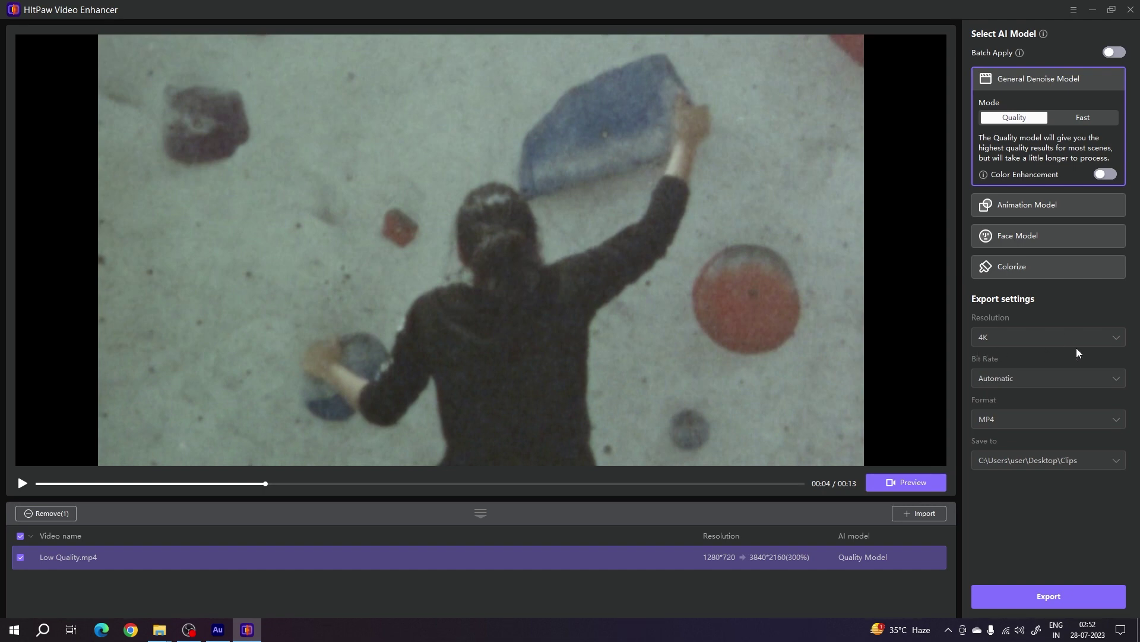
click(1105, 376)
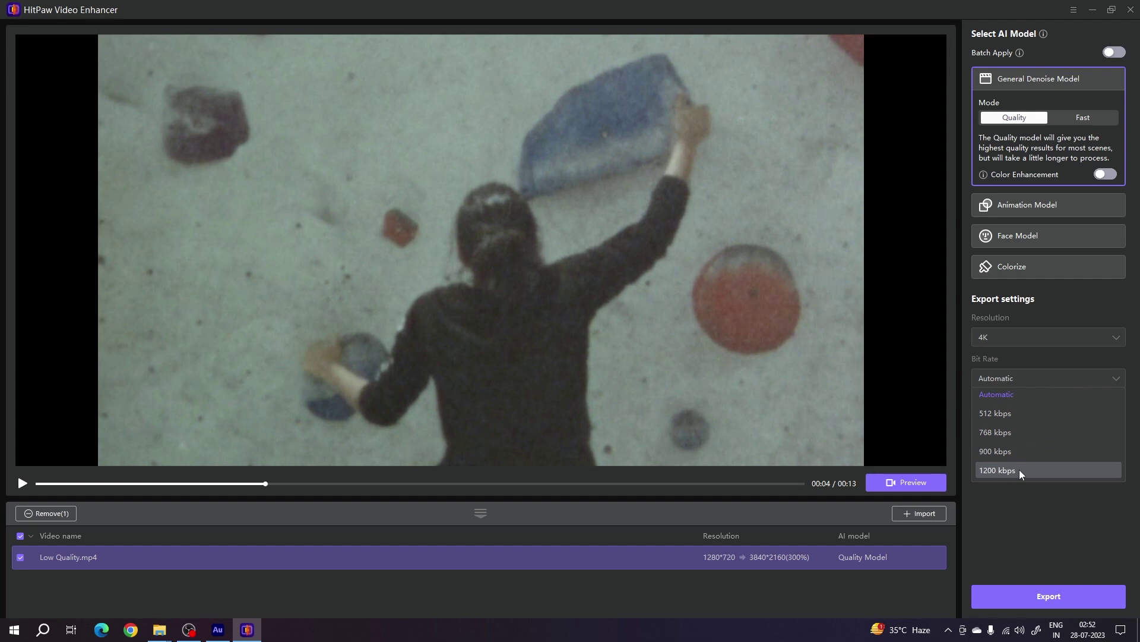
click(1032, 364)
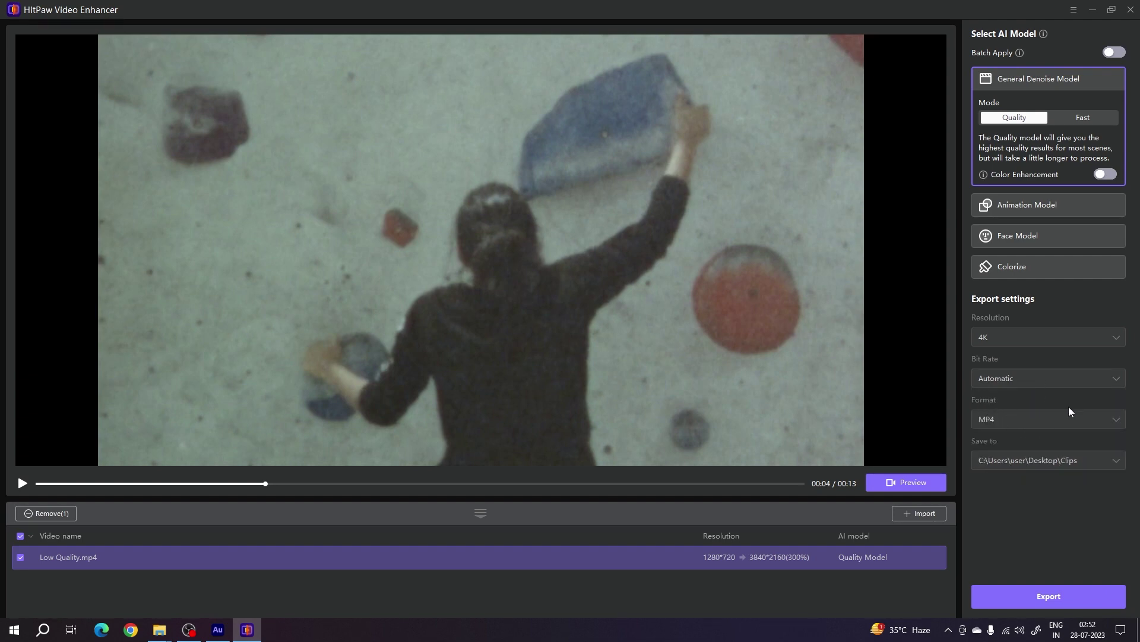
click(1089, 417)
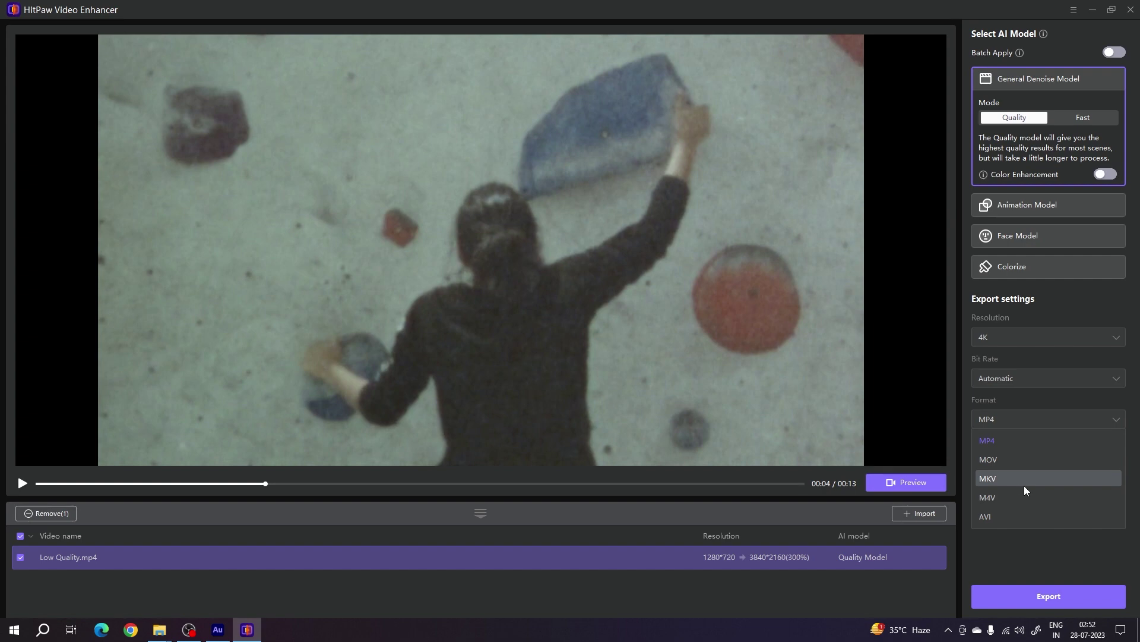
click(1040, 447)
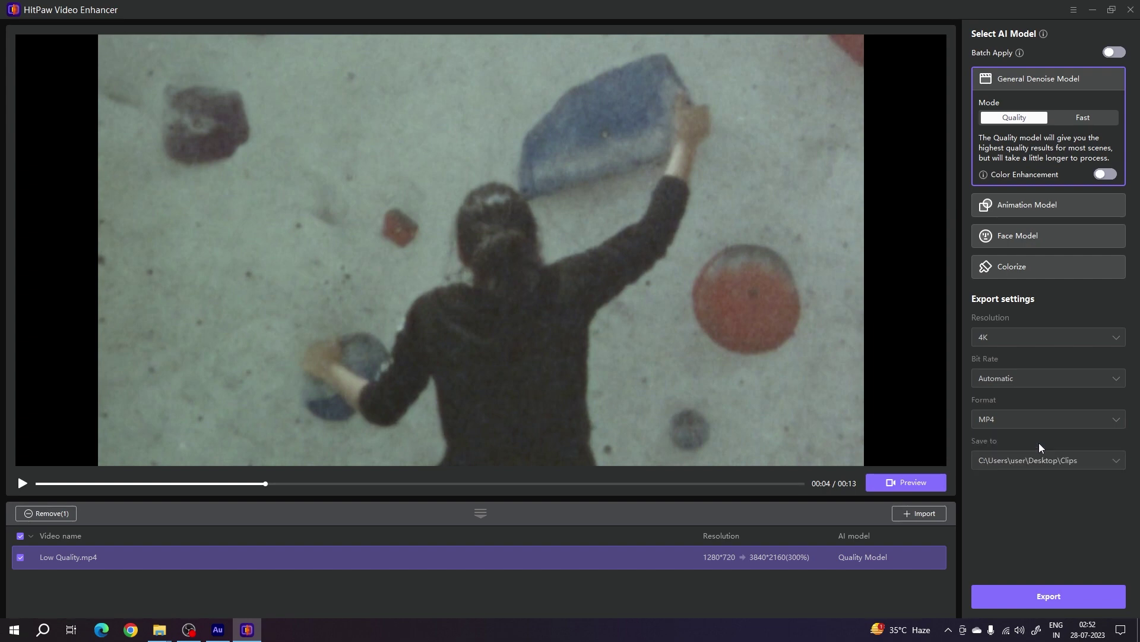
click(1100, 461)
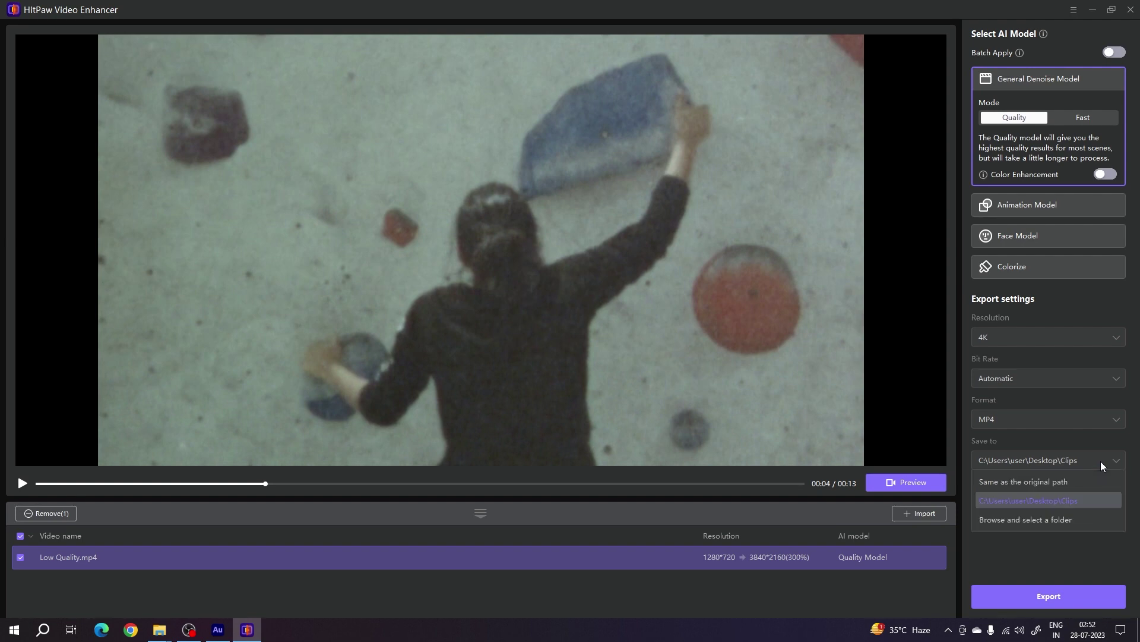
click(1046, 519)
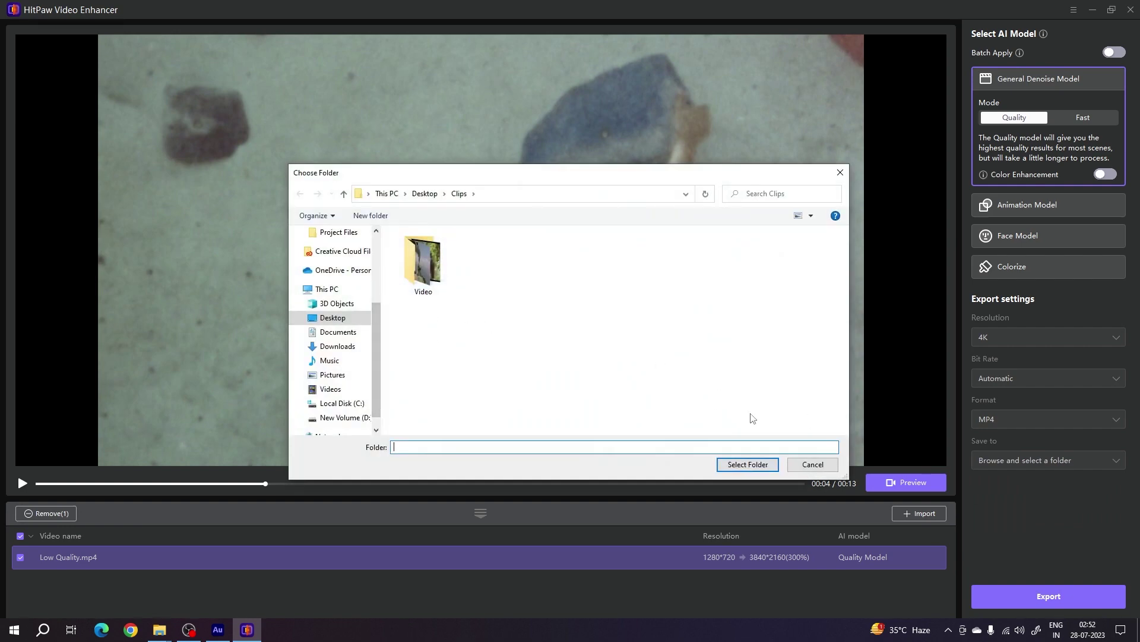
click(738, 464)
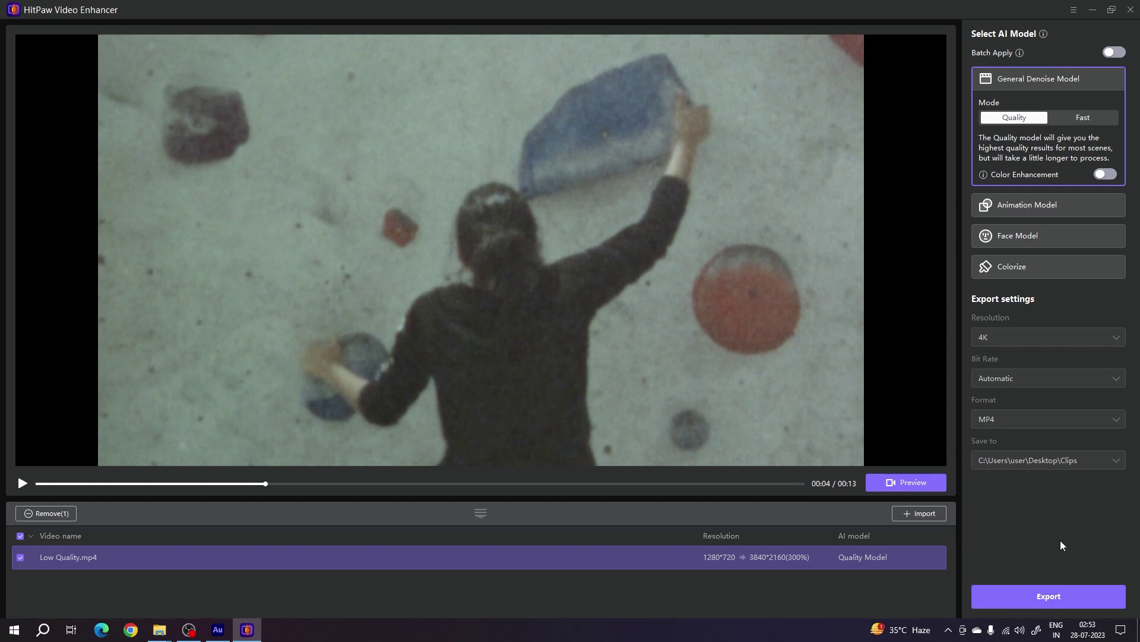
Step: Preview the 4K Quality Model result side-by-side, stepping to frame 6 and zooming in on the climber
click(914, 483)
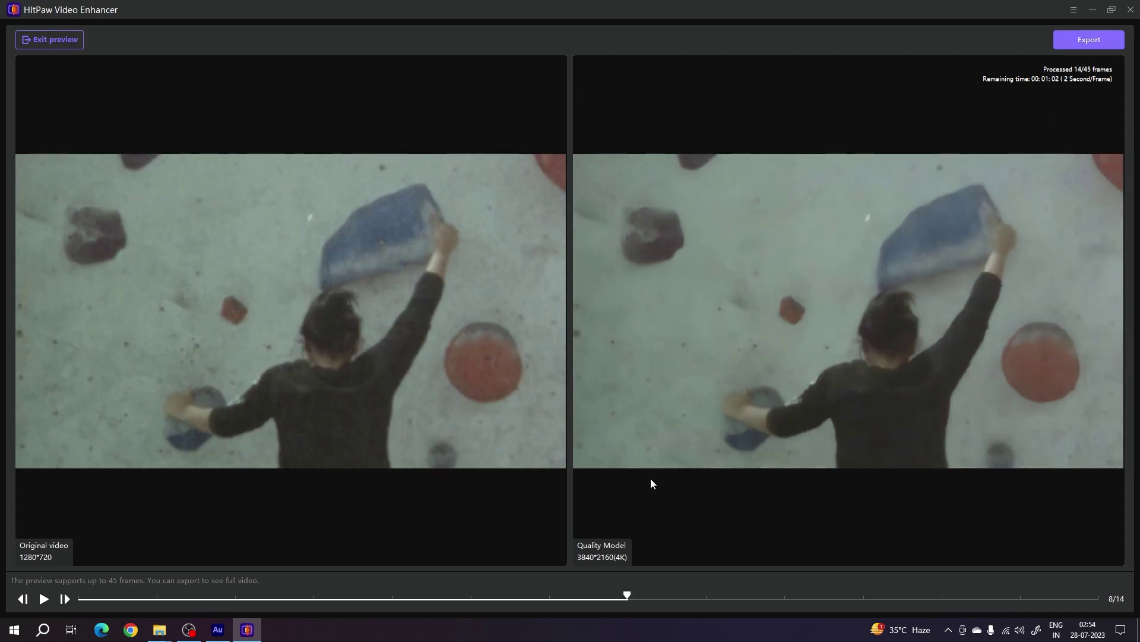
drag(630, 595, 529, 597)
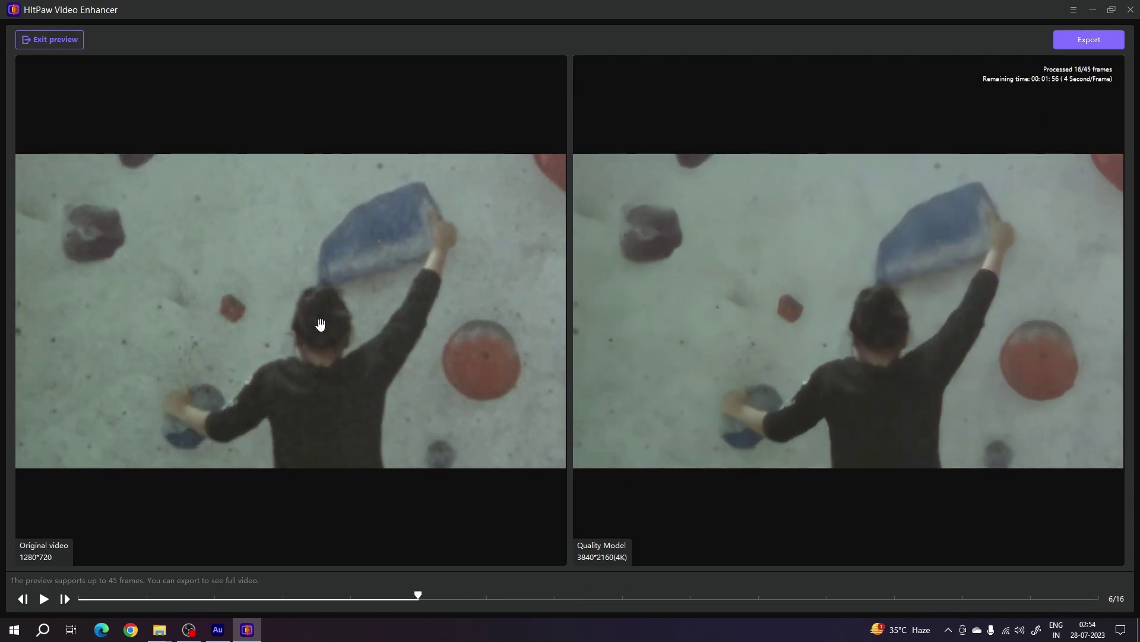
scroll(318, 323, up, 3)
drag(309, 266, 275, 262)
scroll(407, 359, up, 1)
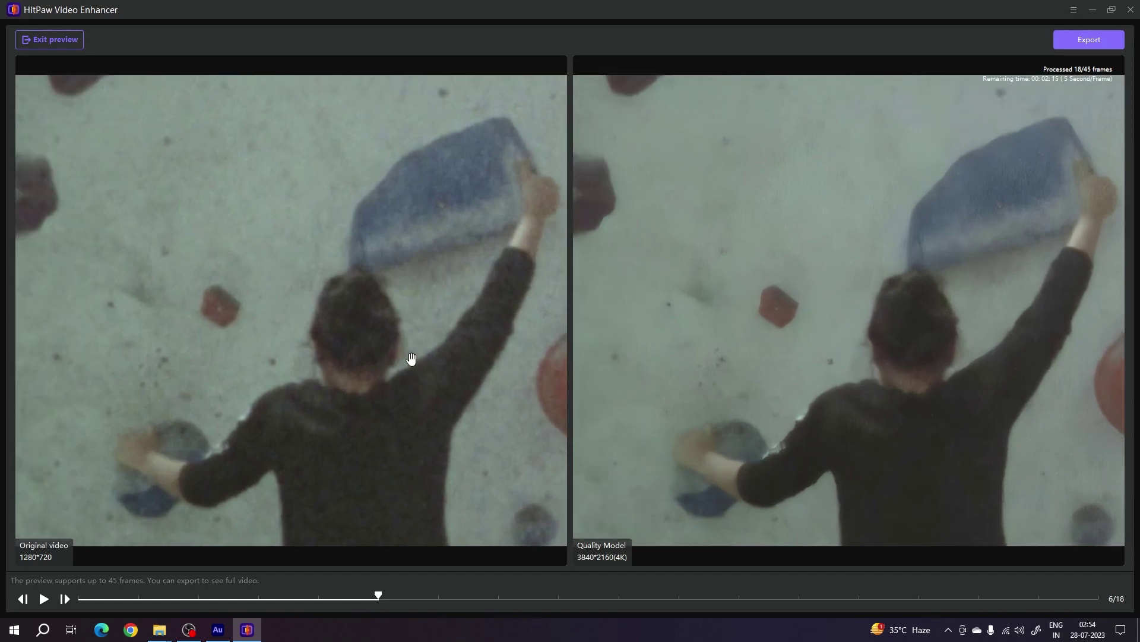
drag(892, 399, 842, 403)
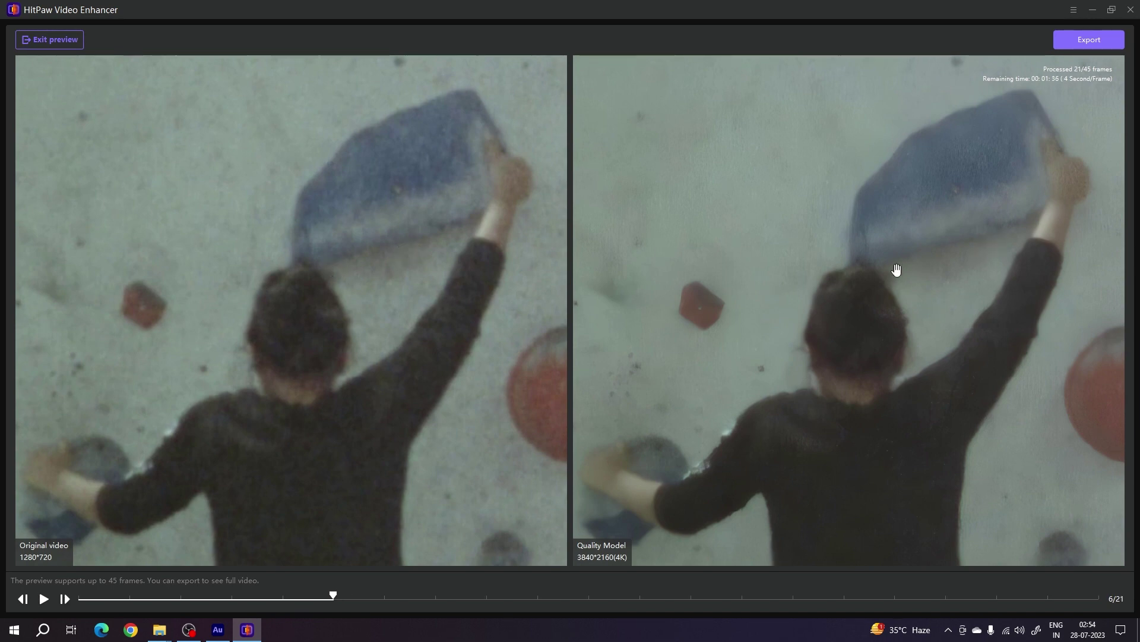
drag(824, 344, 820, 326)
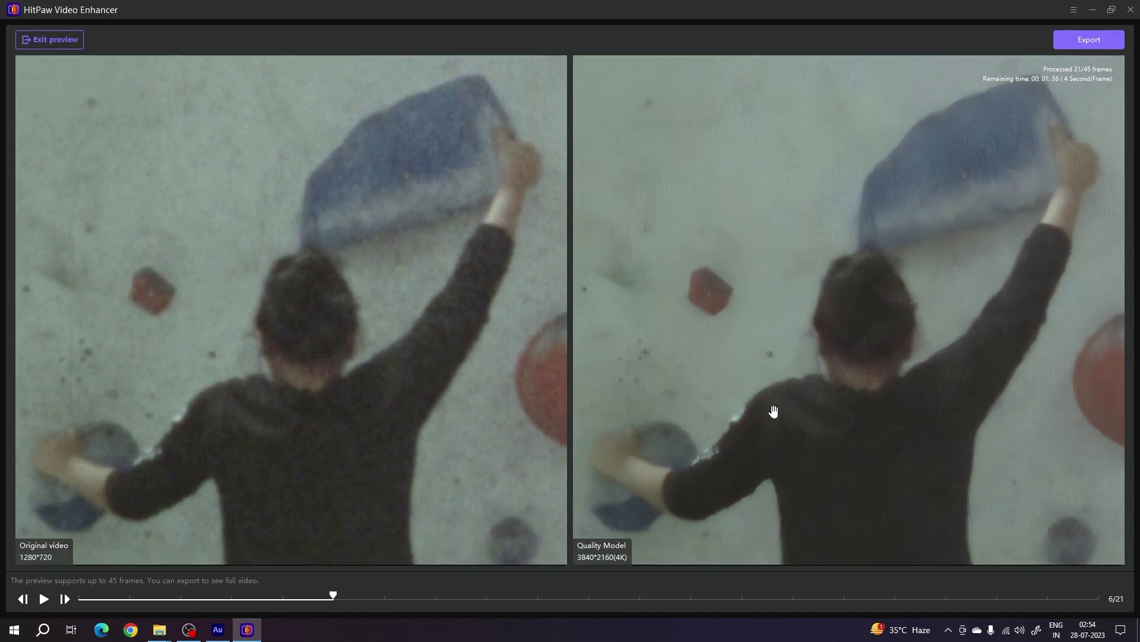
scroll(798, 392, down, 2)
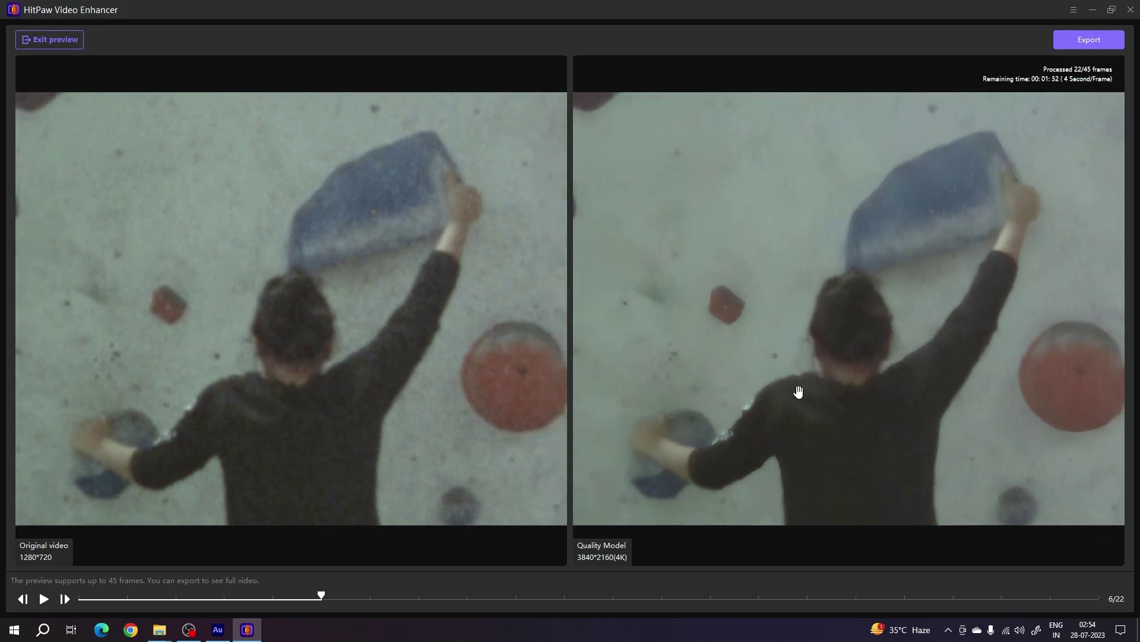
scroll(817, 380, down, 1)
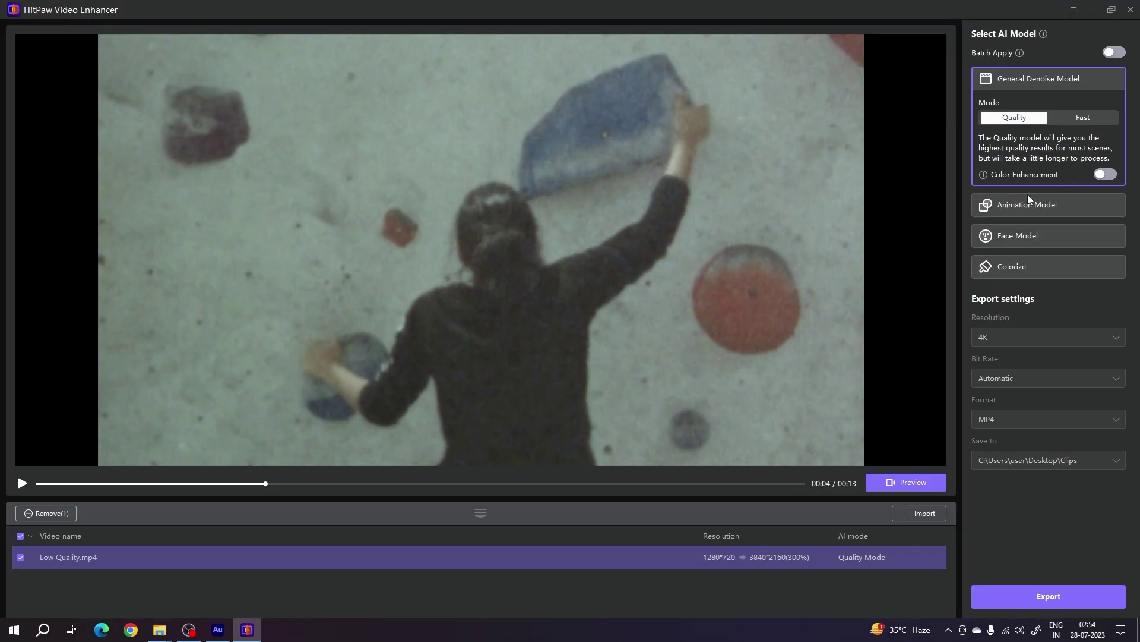
Step: Remove Low Quality.mp4 and import Animation.mp4 from Desktop > Clips
mouse_move(1053, 210)
click(63, 515)
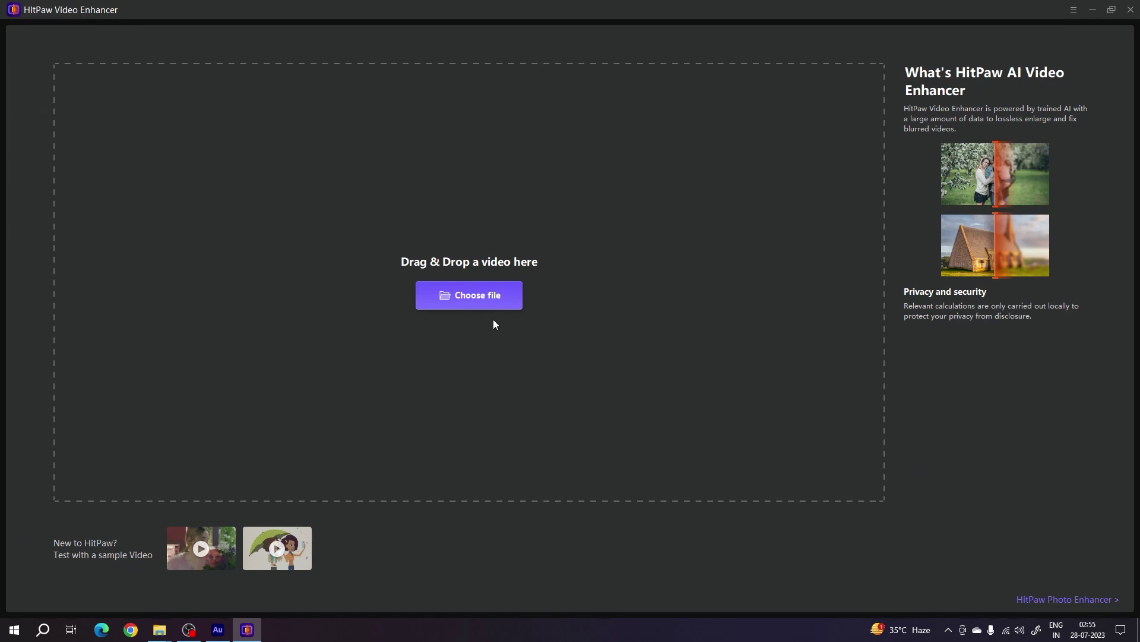
click(486, 302)
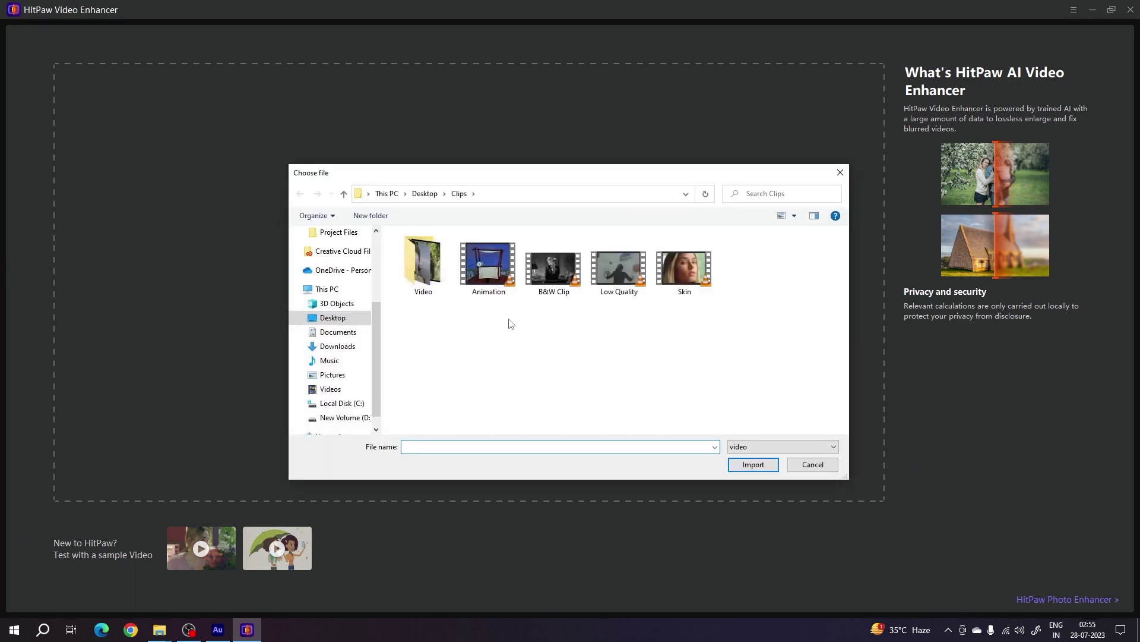
click(489, 266)
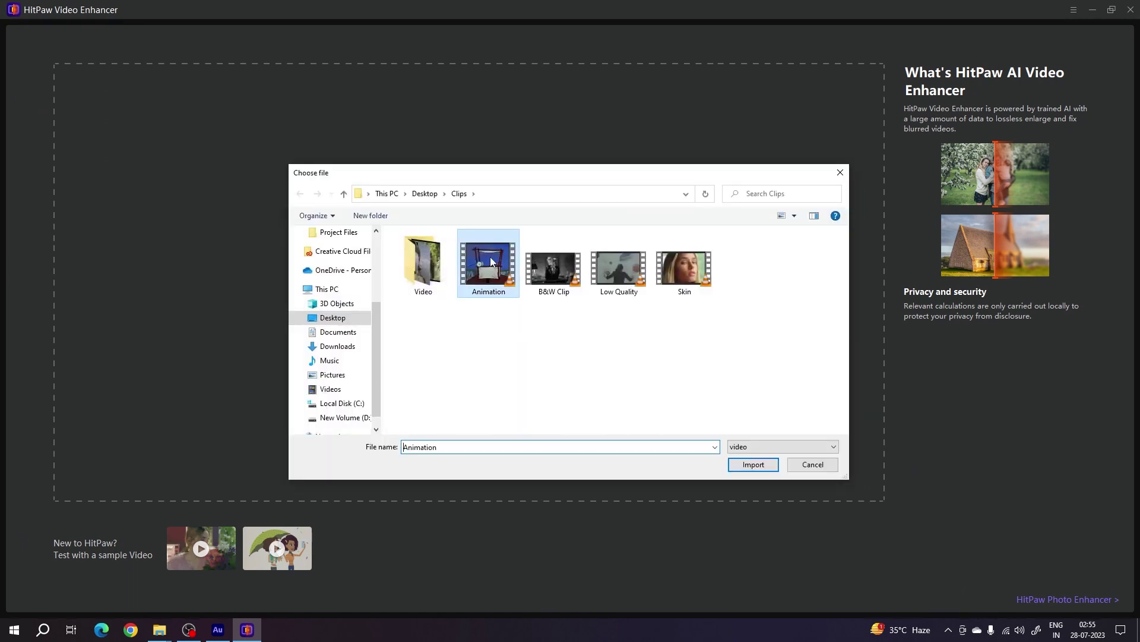
click(748, 468)
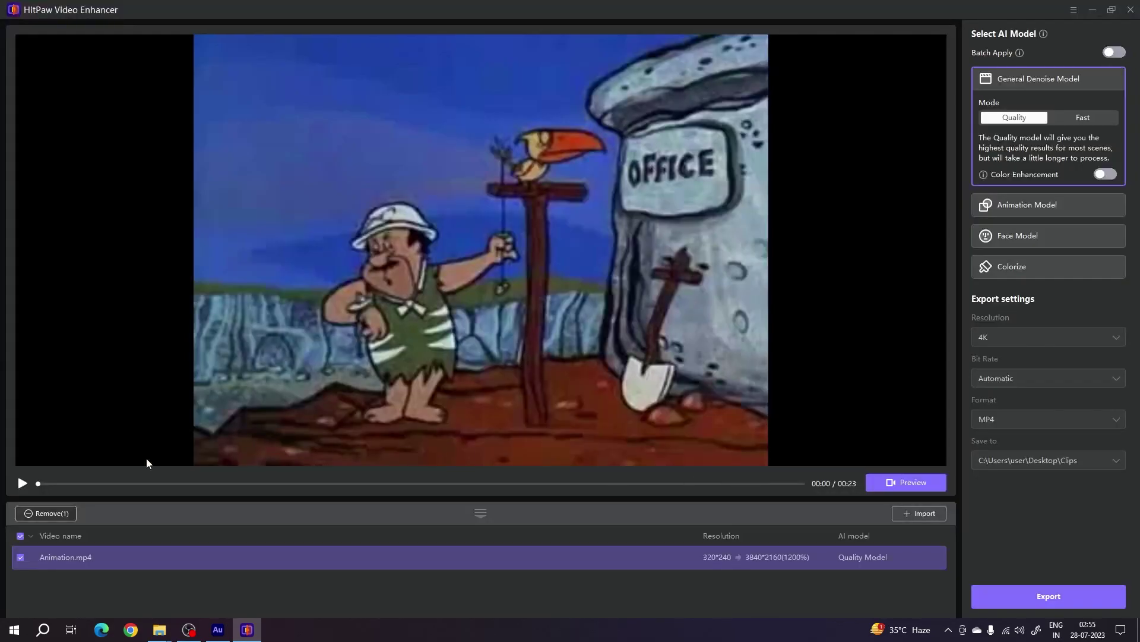
Step: Seek the Animation clip to the 00:10 mailbox scene and choose Animation Model
drag(91, 484, 226, 484)
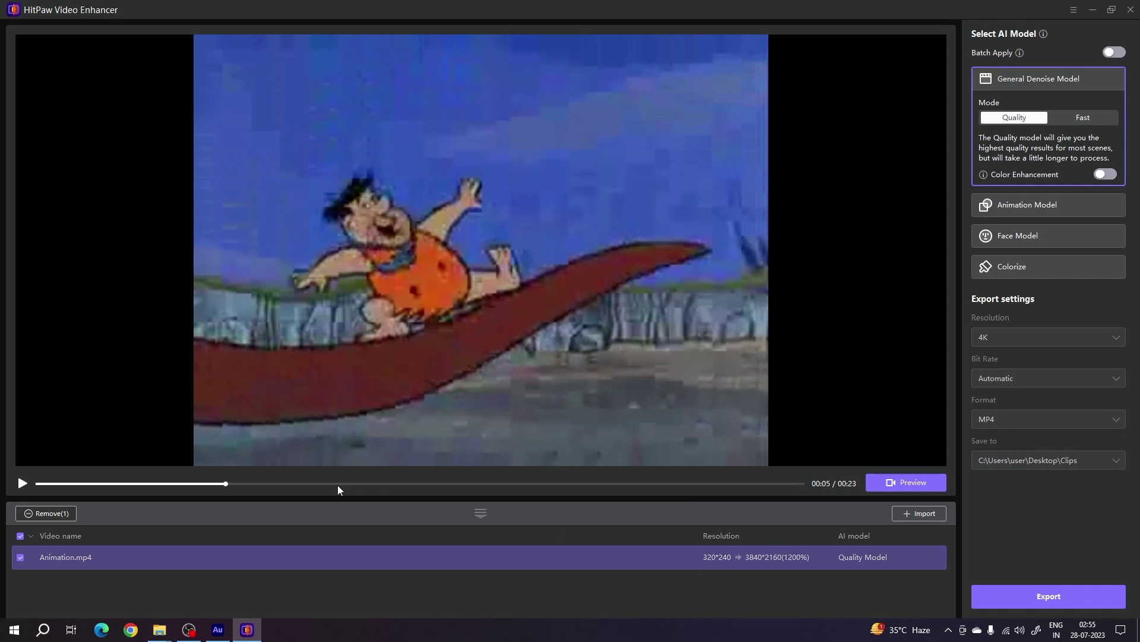
click(370, 483)
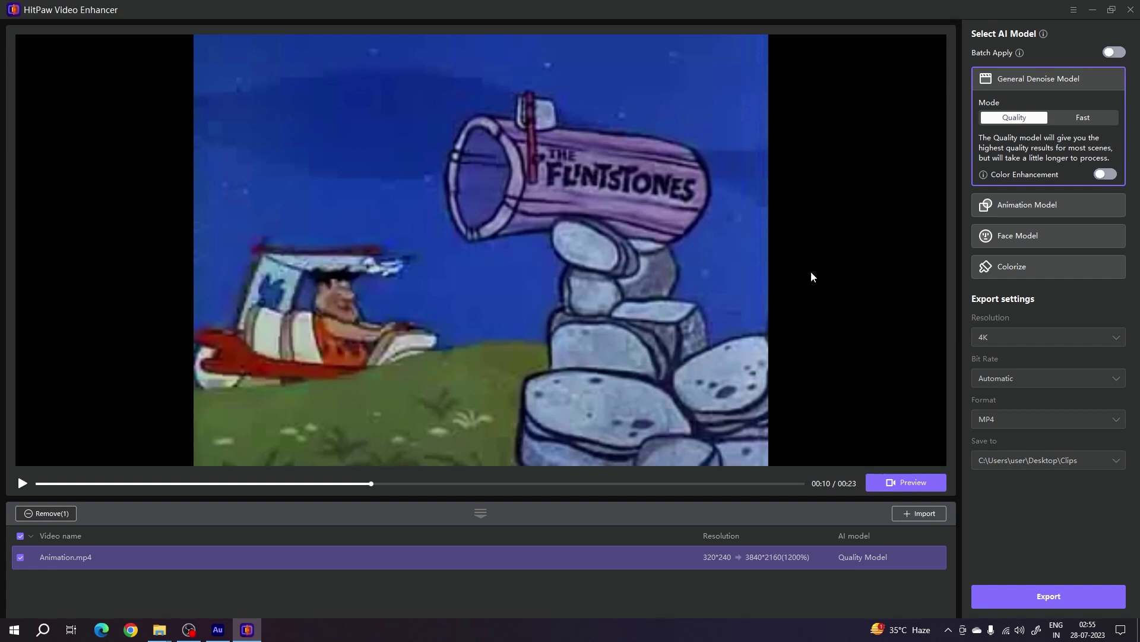
click(1053, 208)
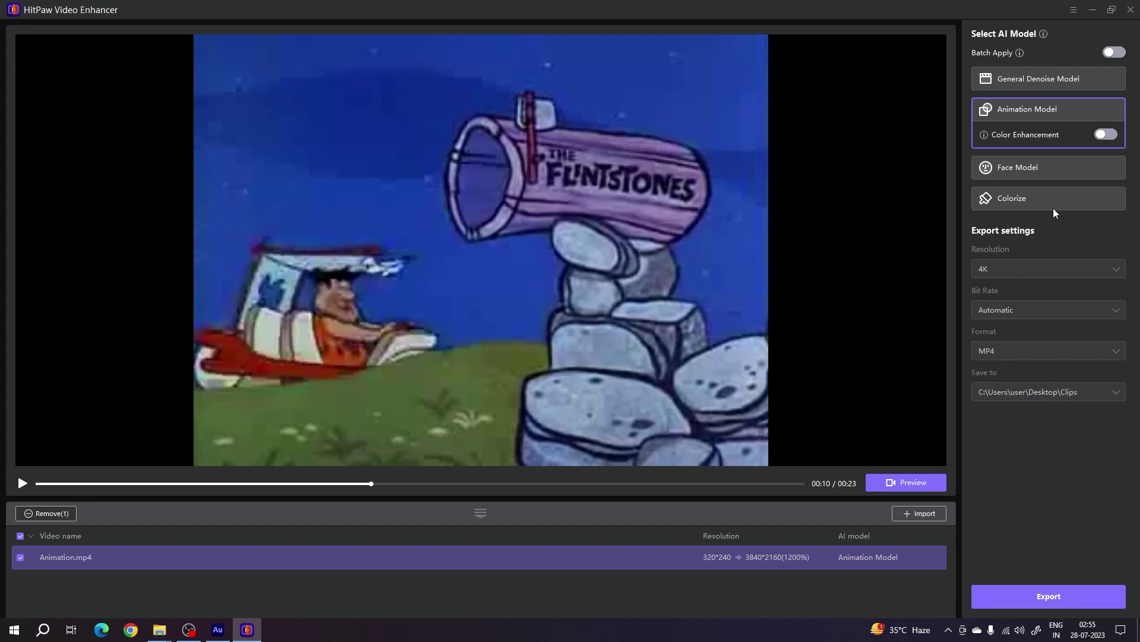
click(1064, 270)
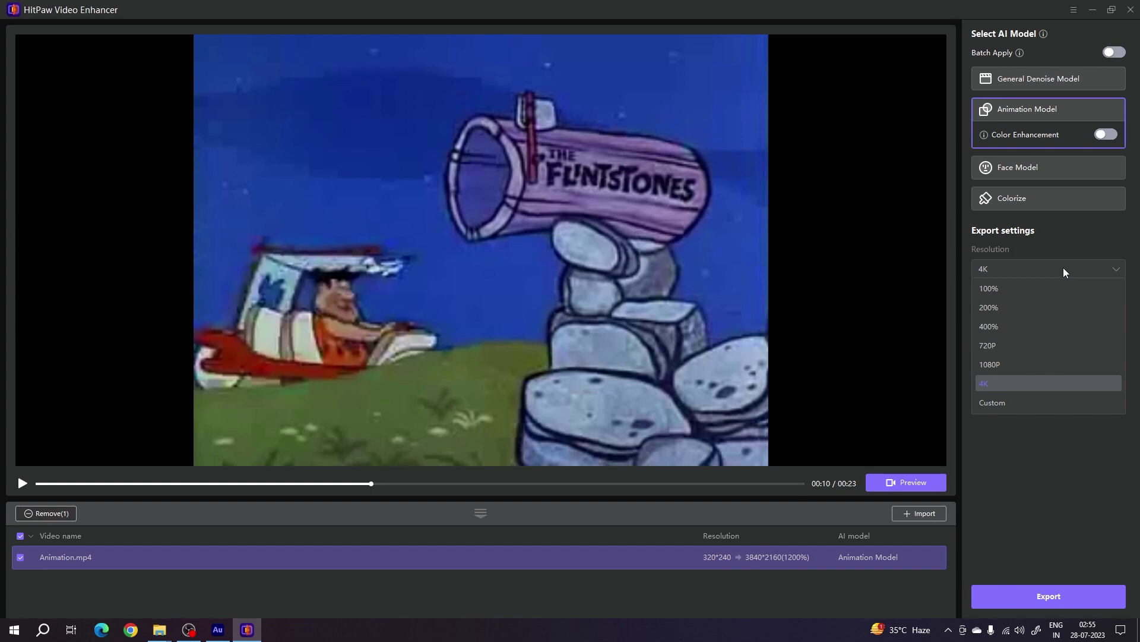
click(1064, 269)
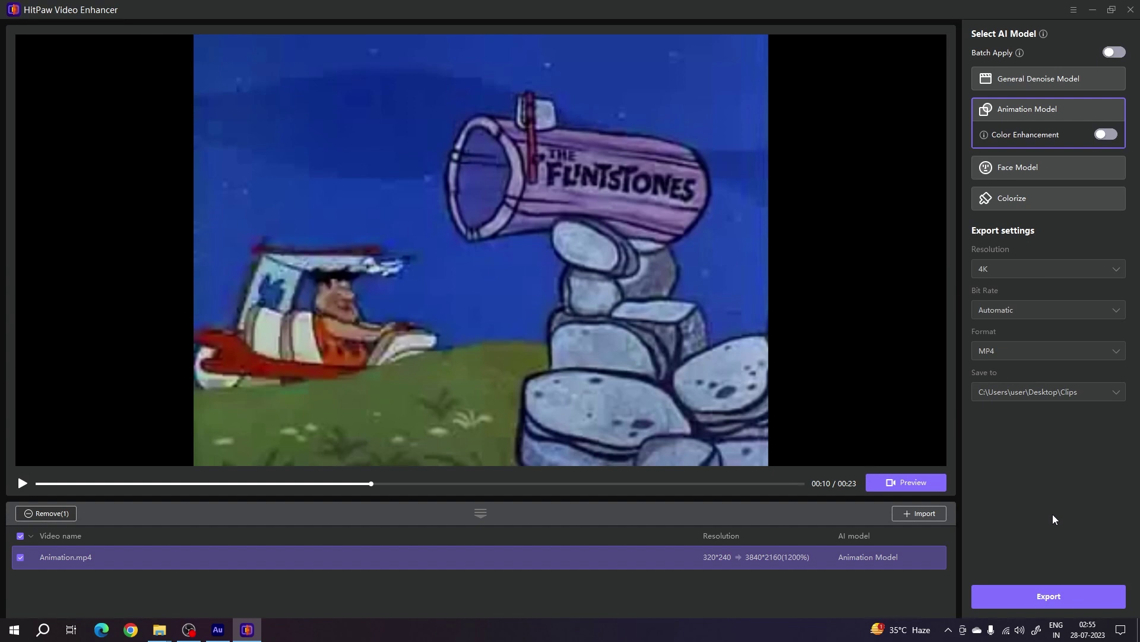
click(910, 483)
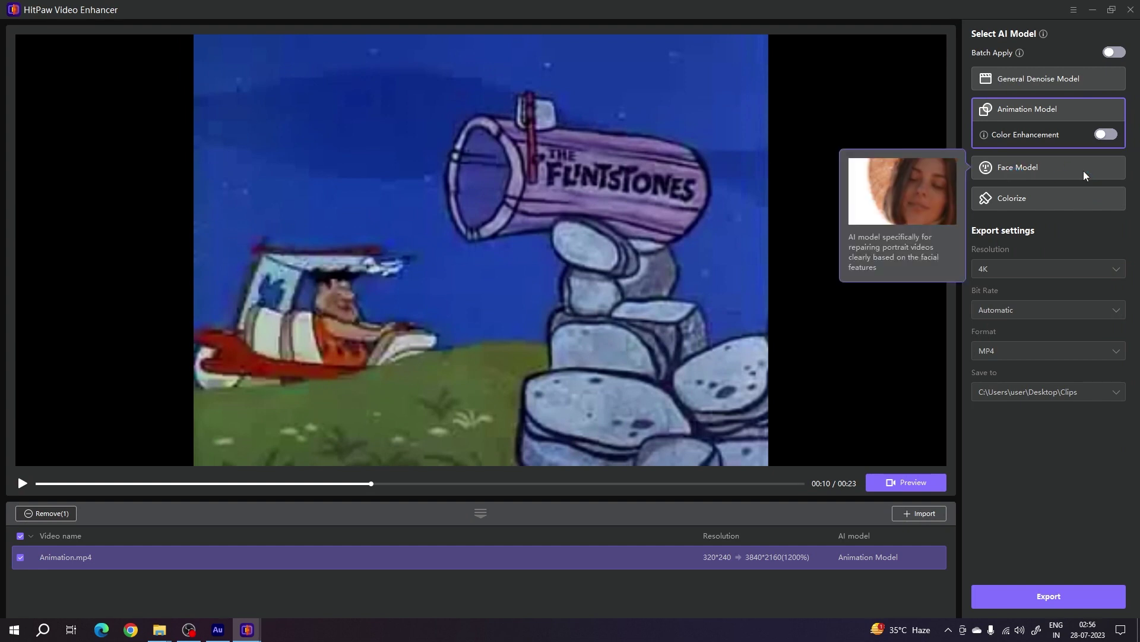
mouse_move(1043, 172)
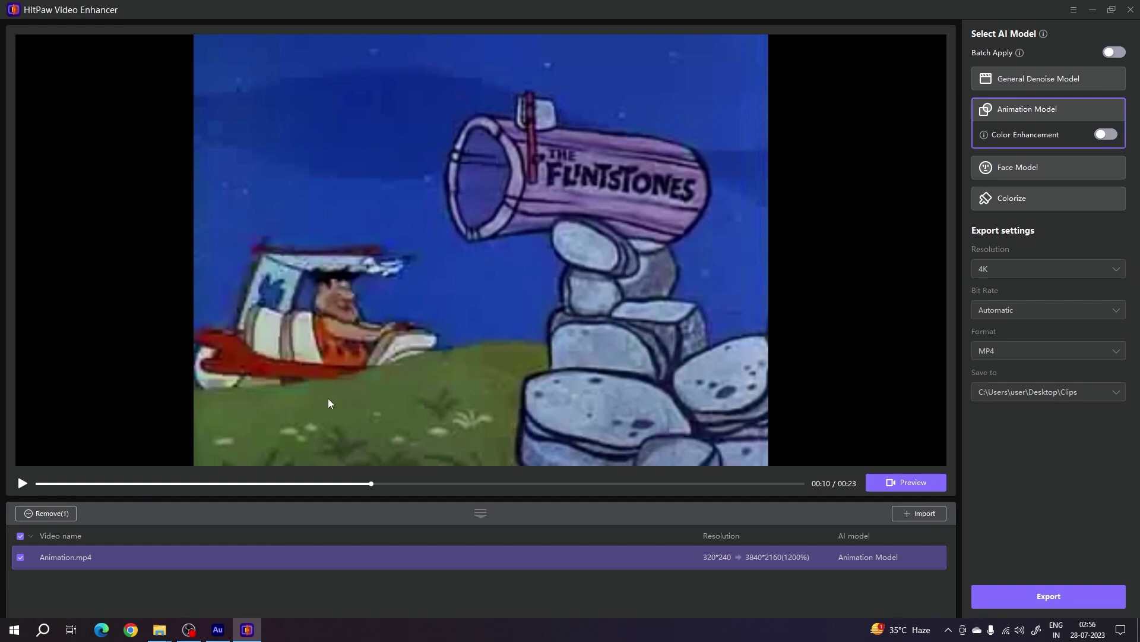
click(59, 515)
Step: Import Skin.mp4, set it to Face Model, and start the 4K comparison preview
click(487, 304)
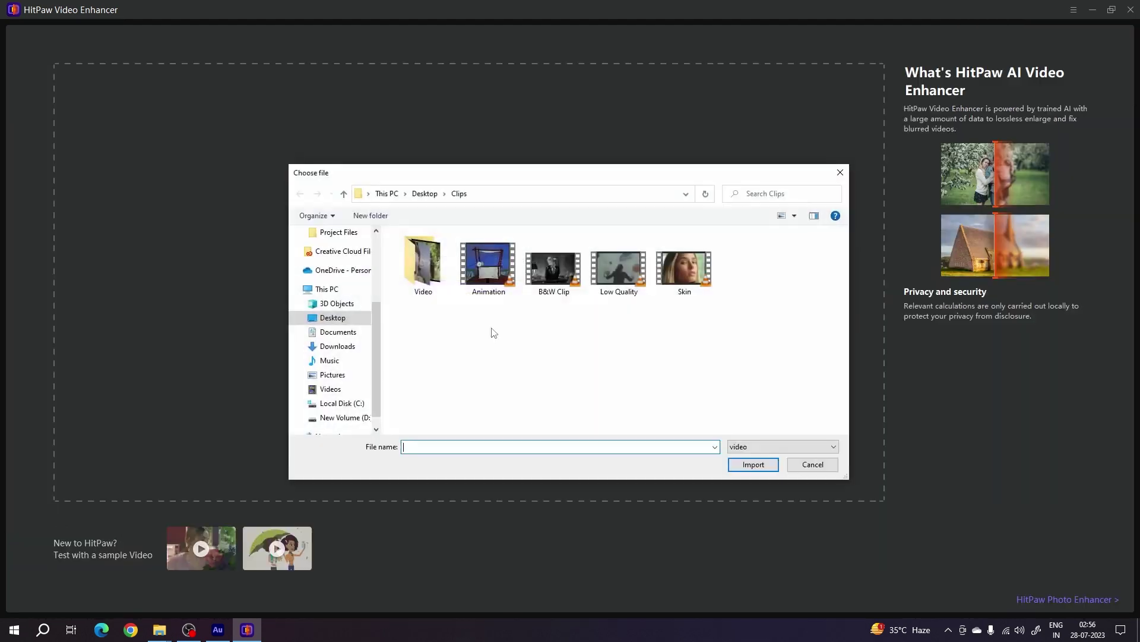
click(696, 281)
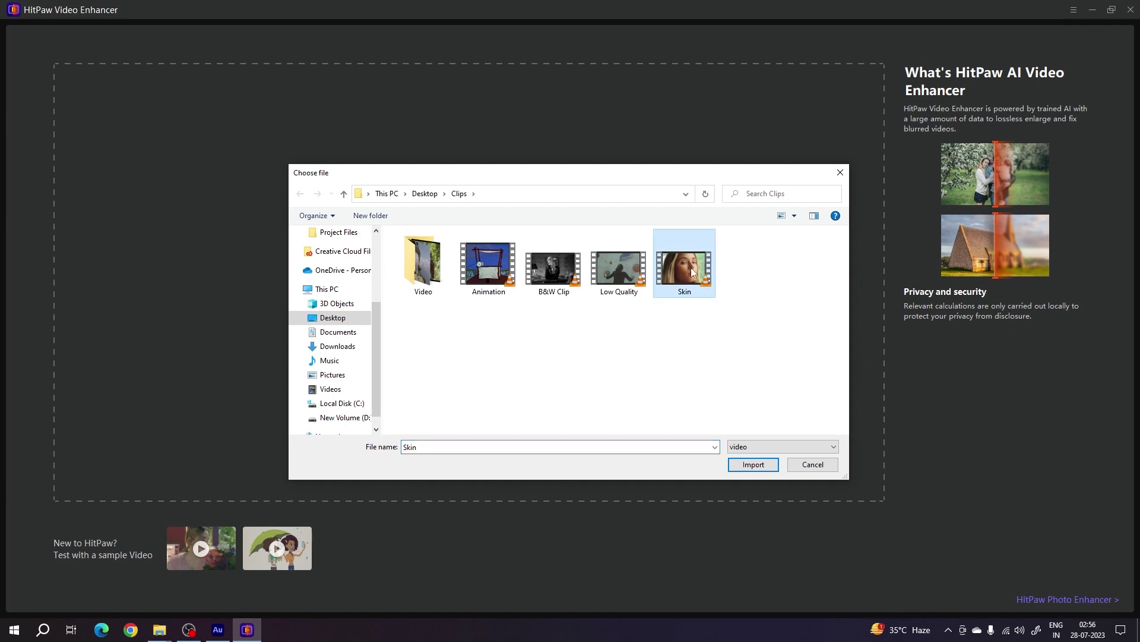
click(755, 464)
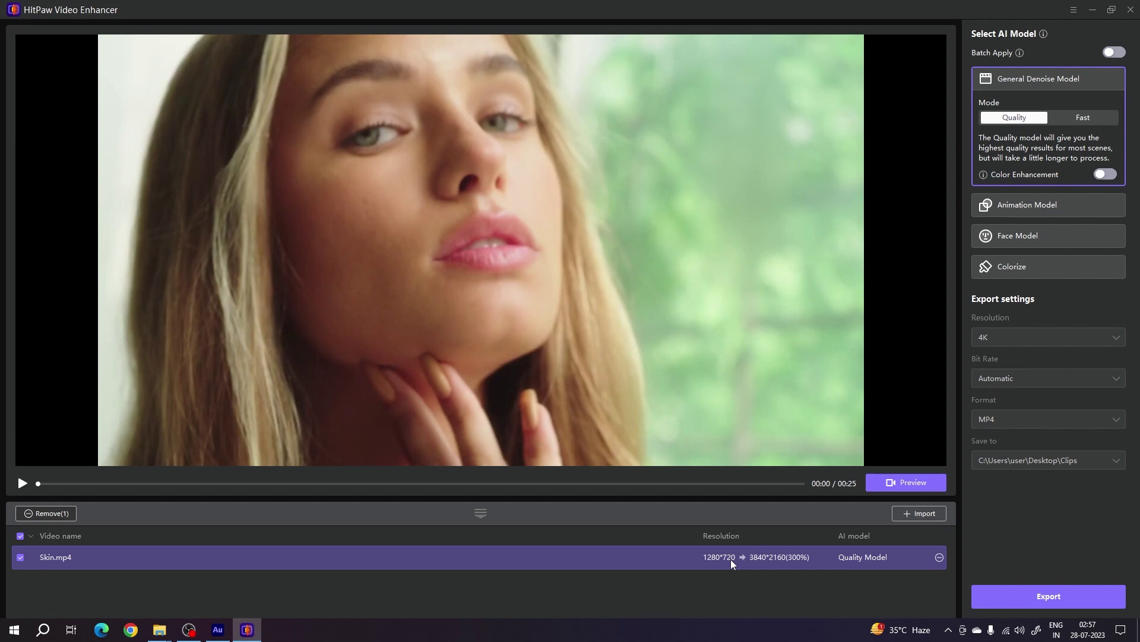
click(1018, 237)
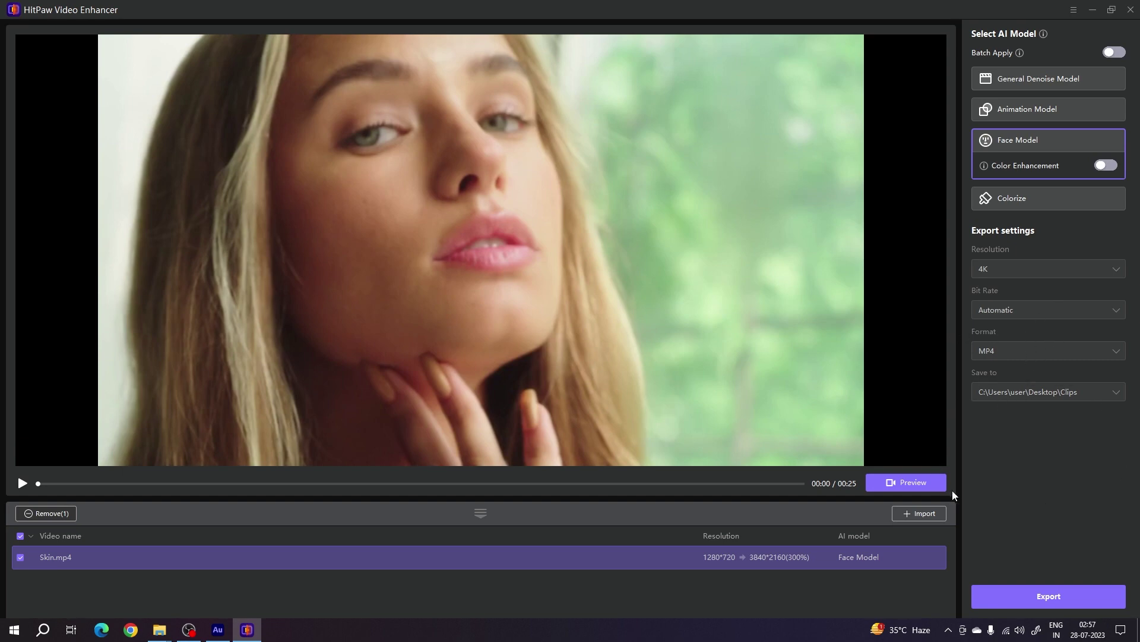
click(910, 482)
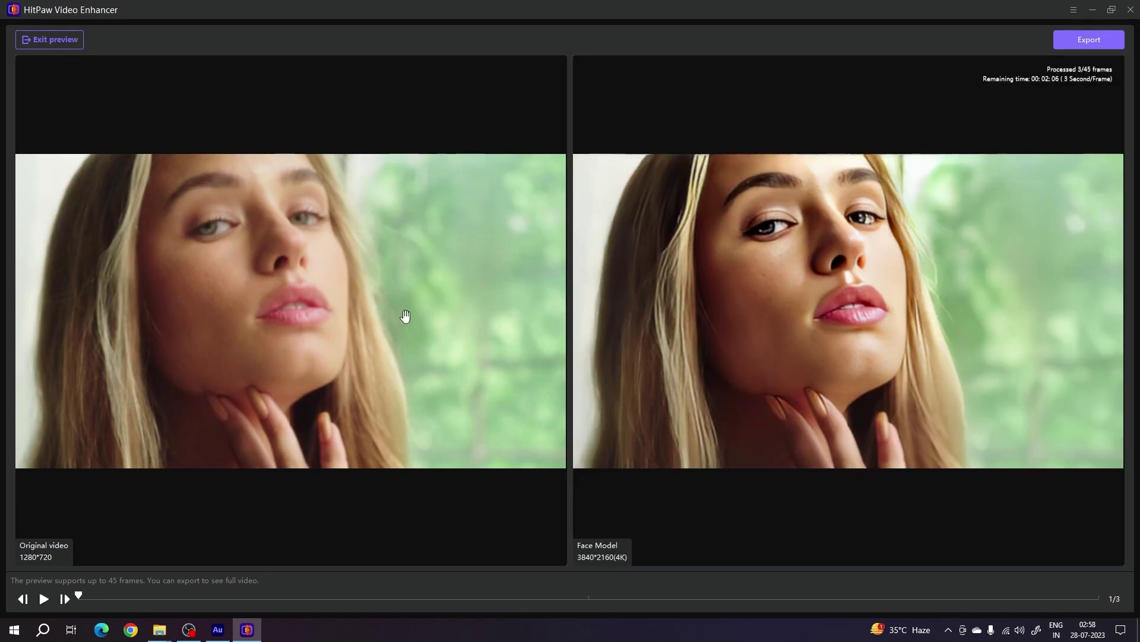
Step: Zoom into the Face Model comparison and pan across the face to compare detail
scroll(803, 334, up, 1)
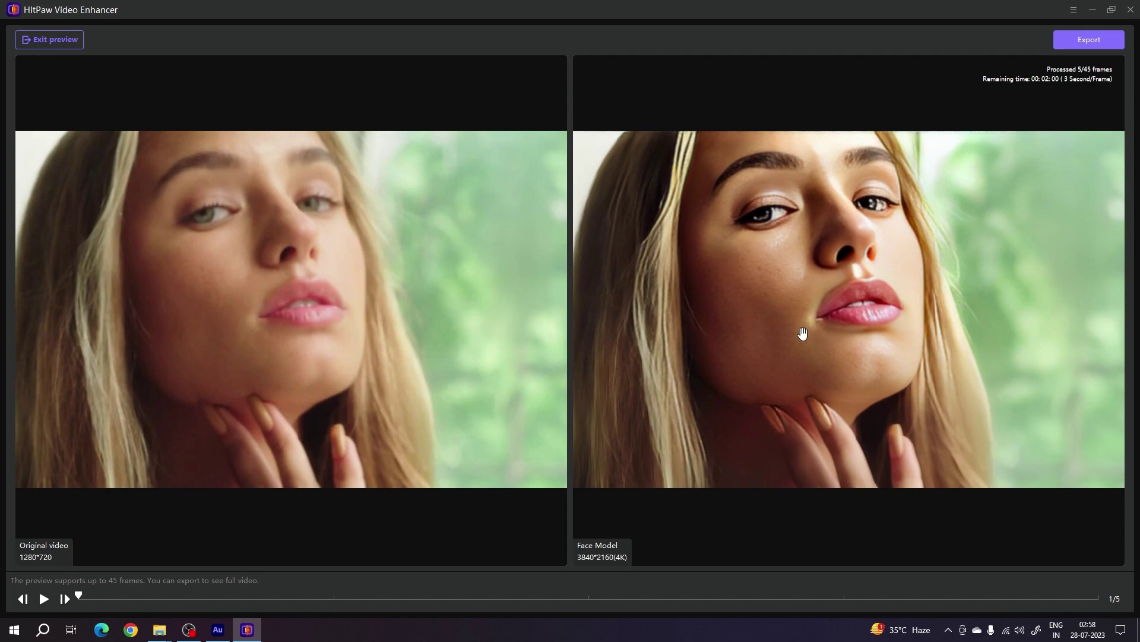
scroll(803, 333, up, 3)
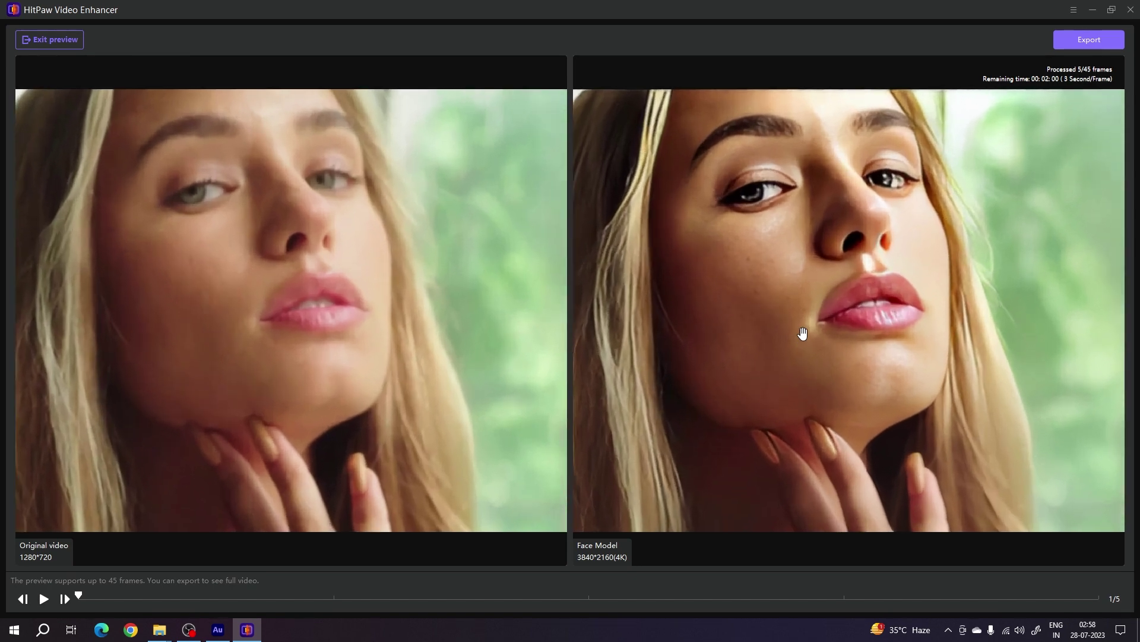
drag(809, 249, 881, 311)
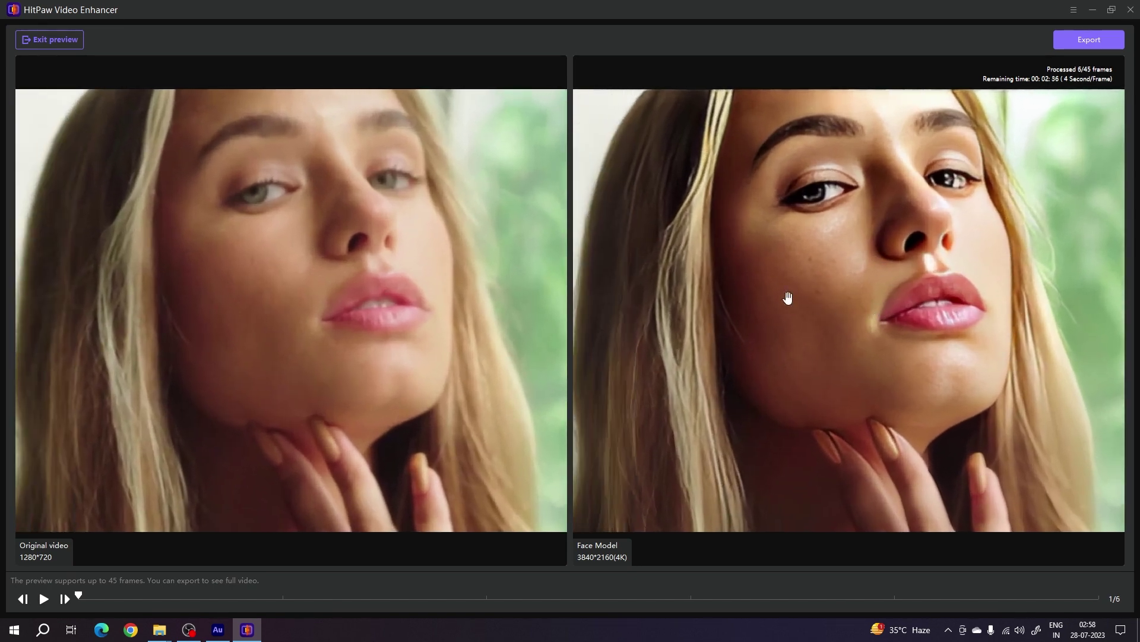
drag(792, 298, 817, 304)
scroll(817, 303, down, 5)
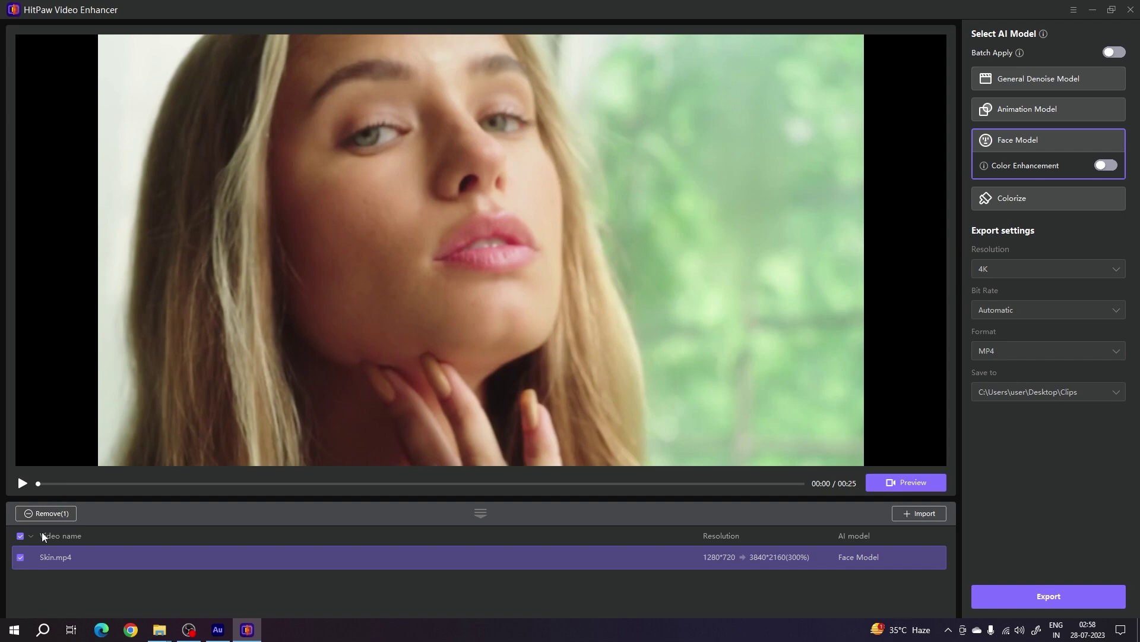
Step: Remove Skin.mp4, import B&W Clip.mp4, scrub through it, and choose the Colorize model
click(62, 512)
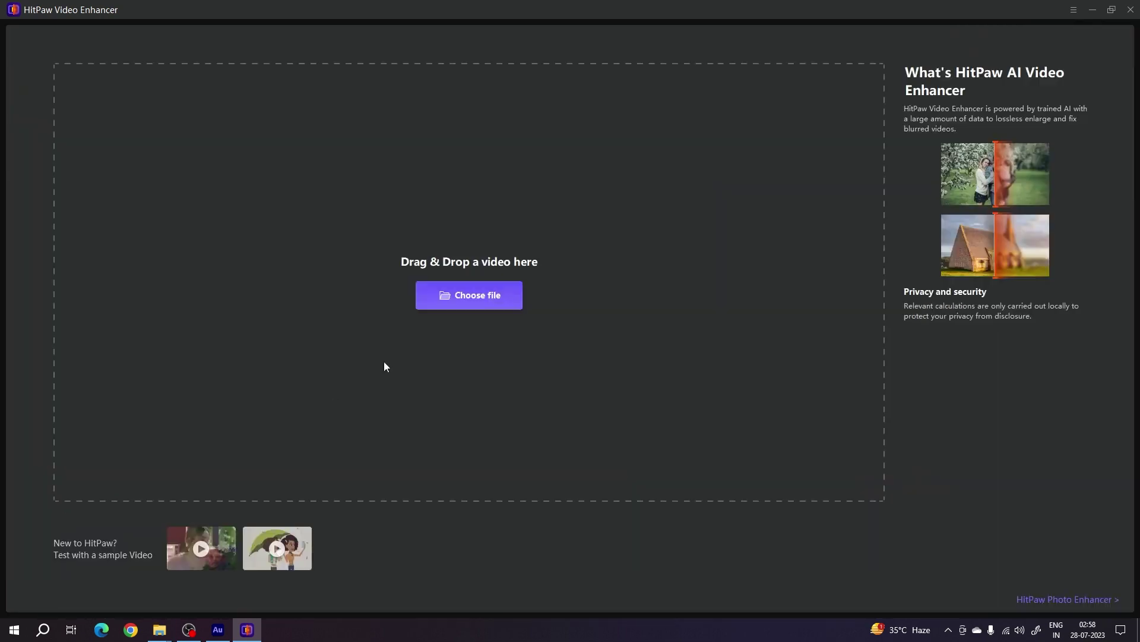
click(458, 307)
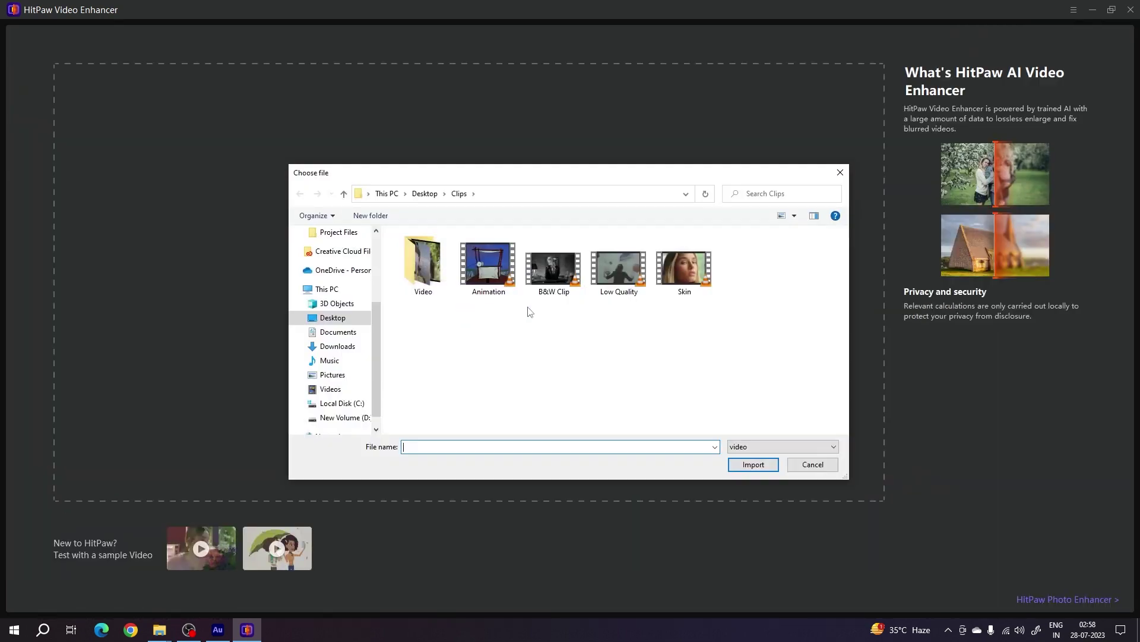
click(575, 273)
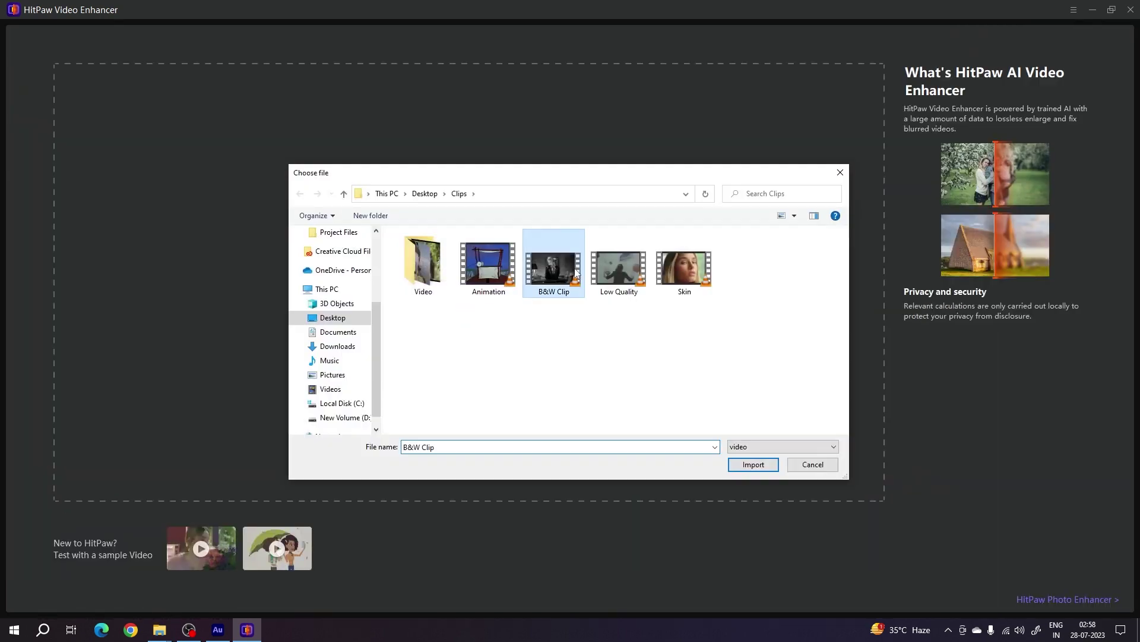
click(758, 468)
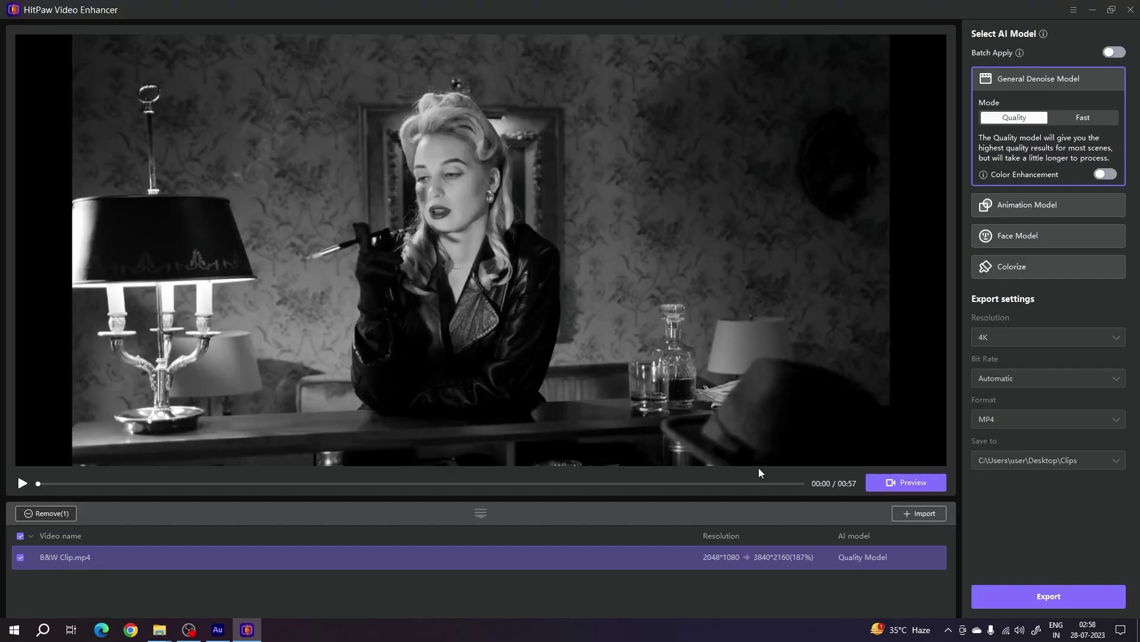
drag(54, 484, 26, 494)
click(1036, 274)
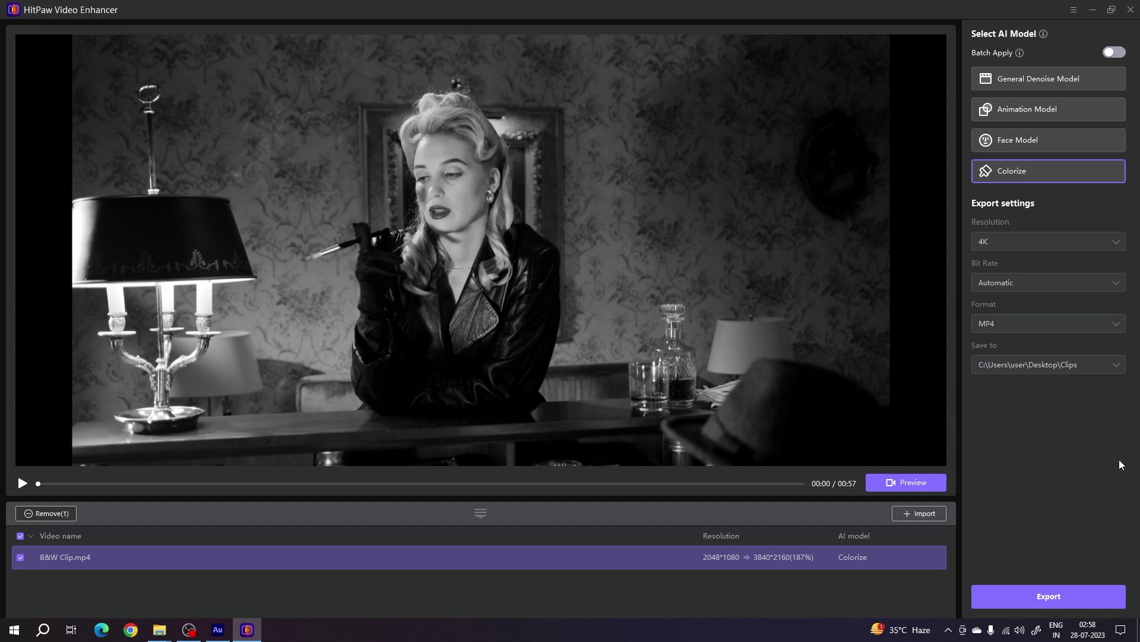
Step: Preview the Colorize result through all 45 frames and play it beside the original
click(911, 483)
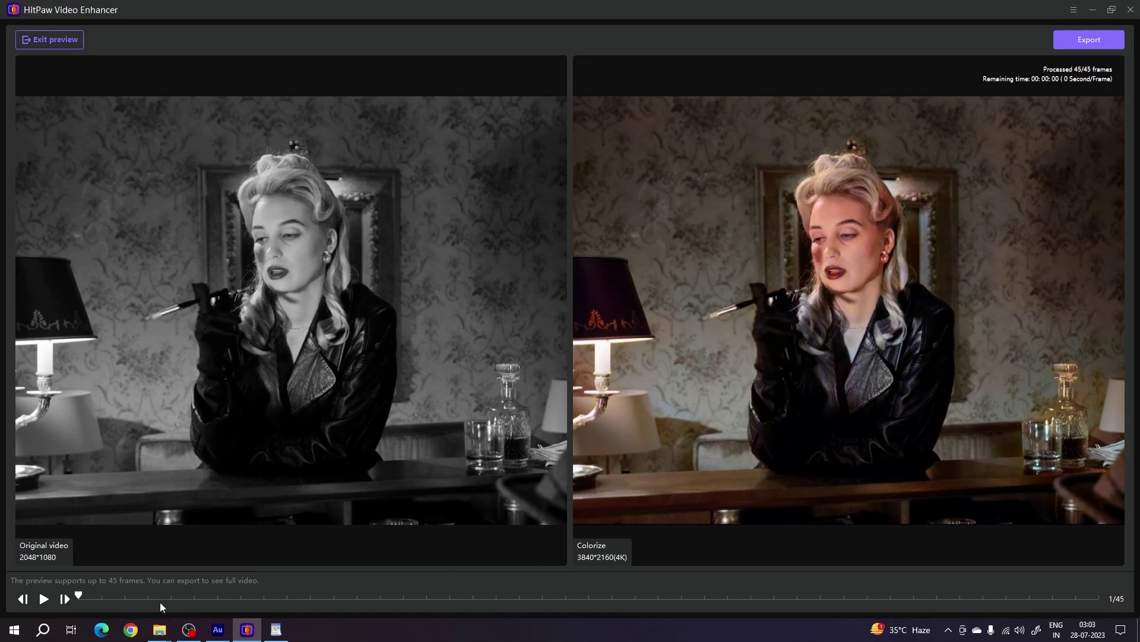
click(43, 598)
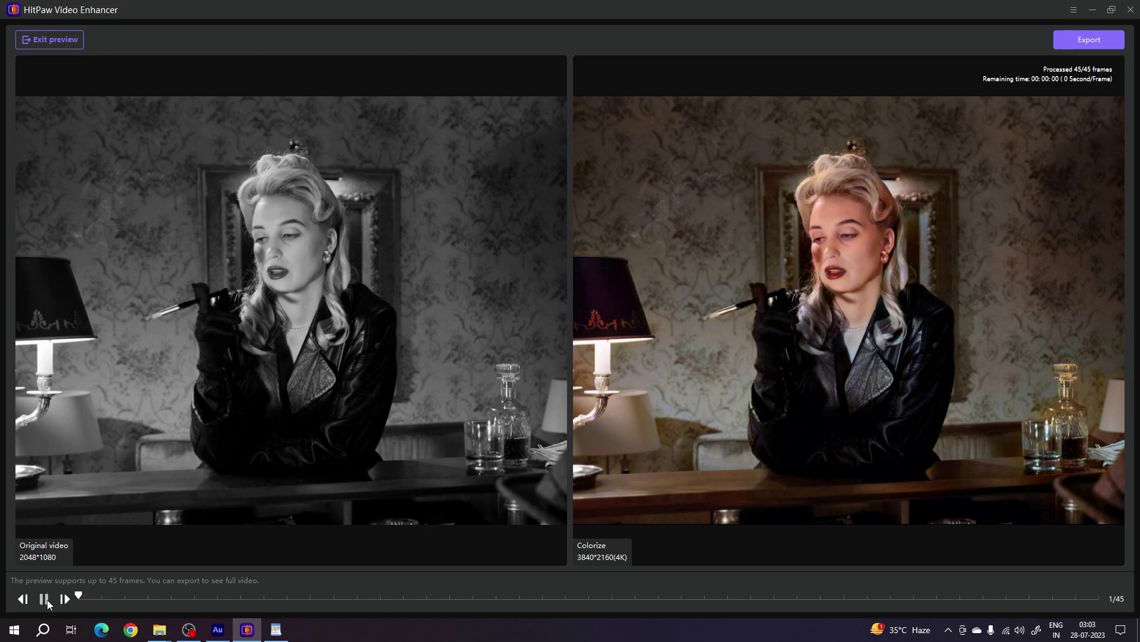